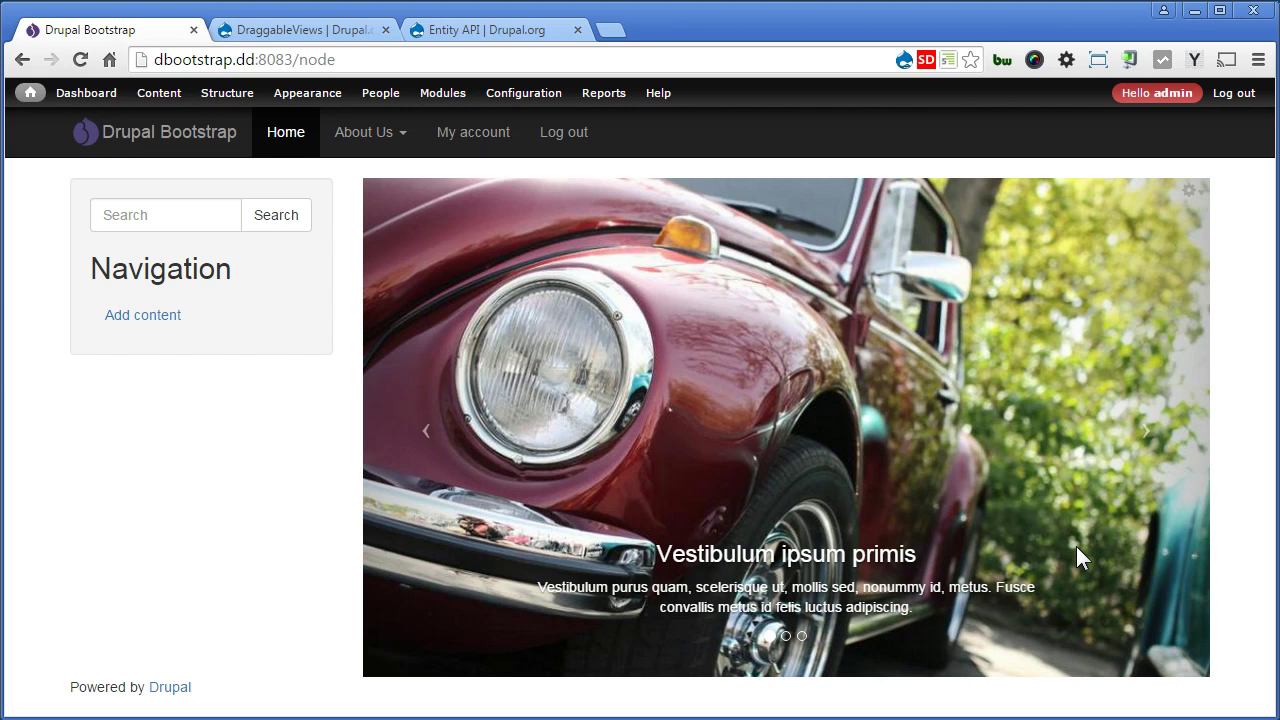
Look over the DraggableViews and Entity API project pages, and switch on the Draggableviews module in the site's module list
click(316, 30)
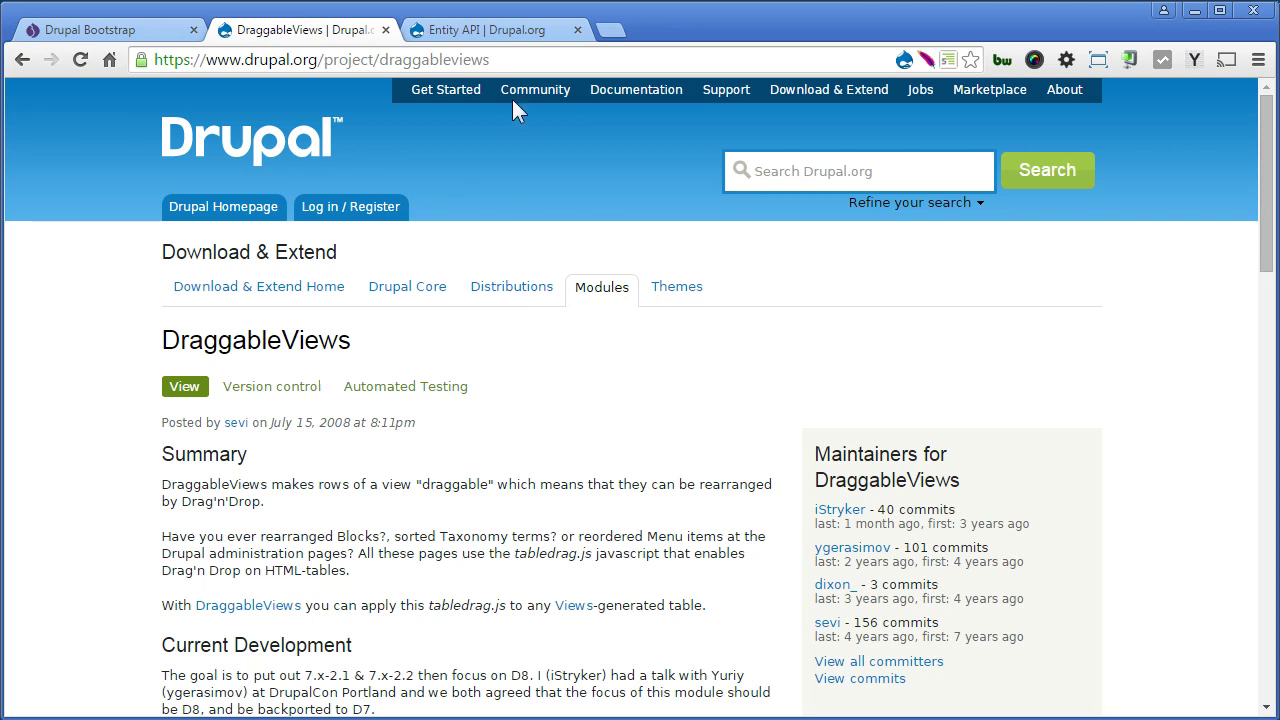
click(509, 31)
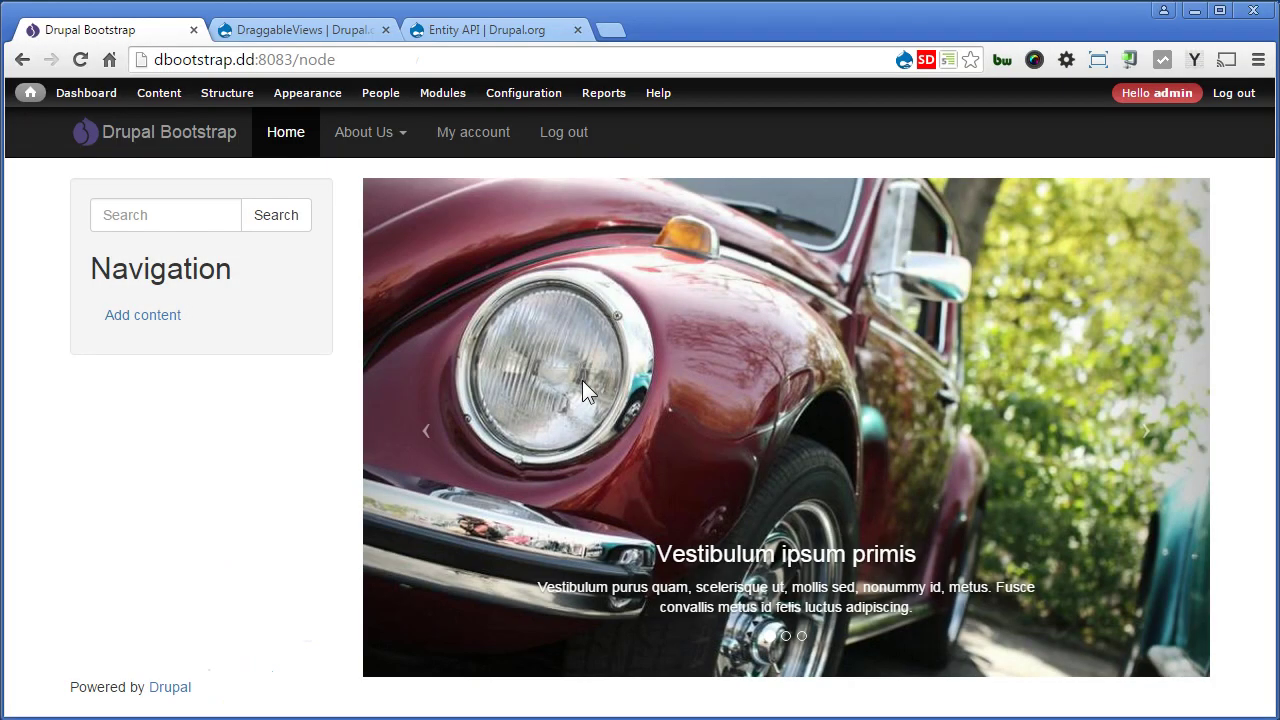
click(430, 96)
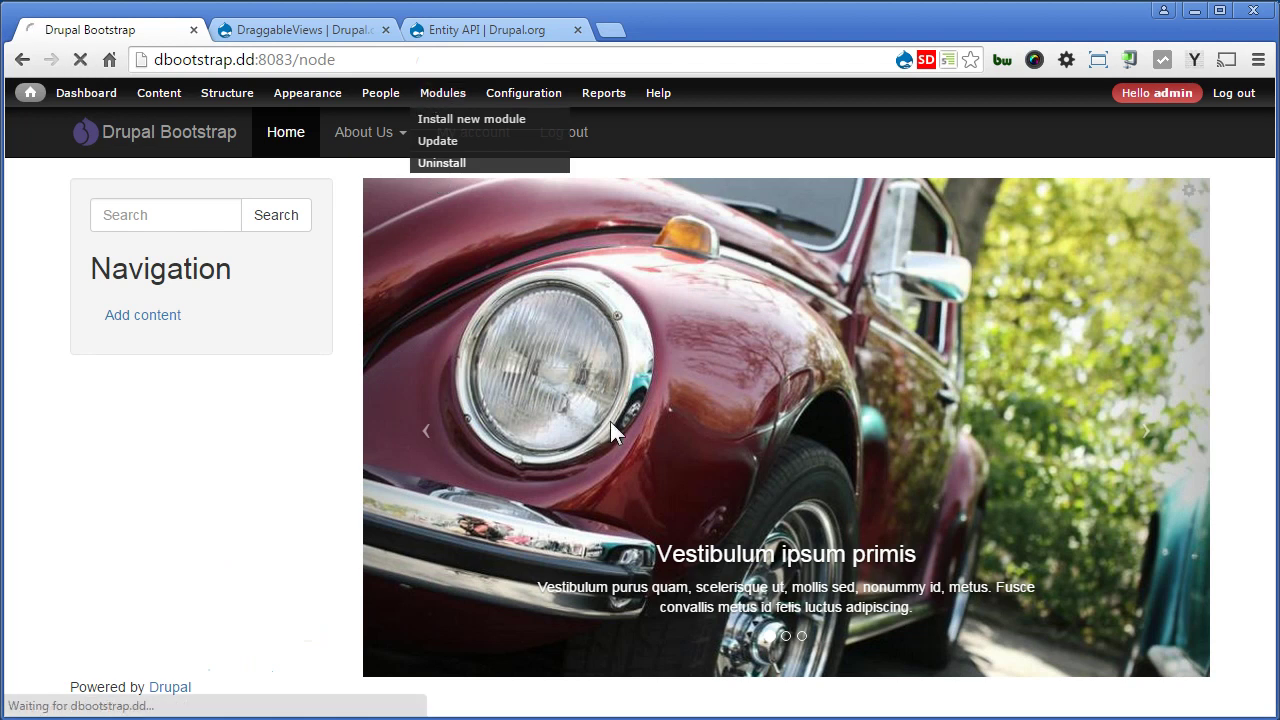
text(dra)
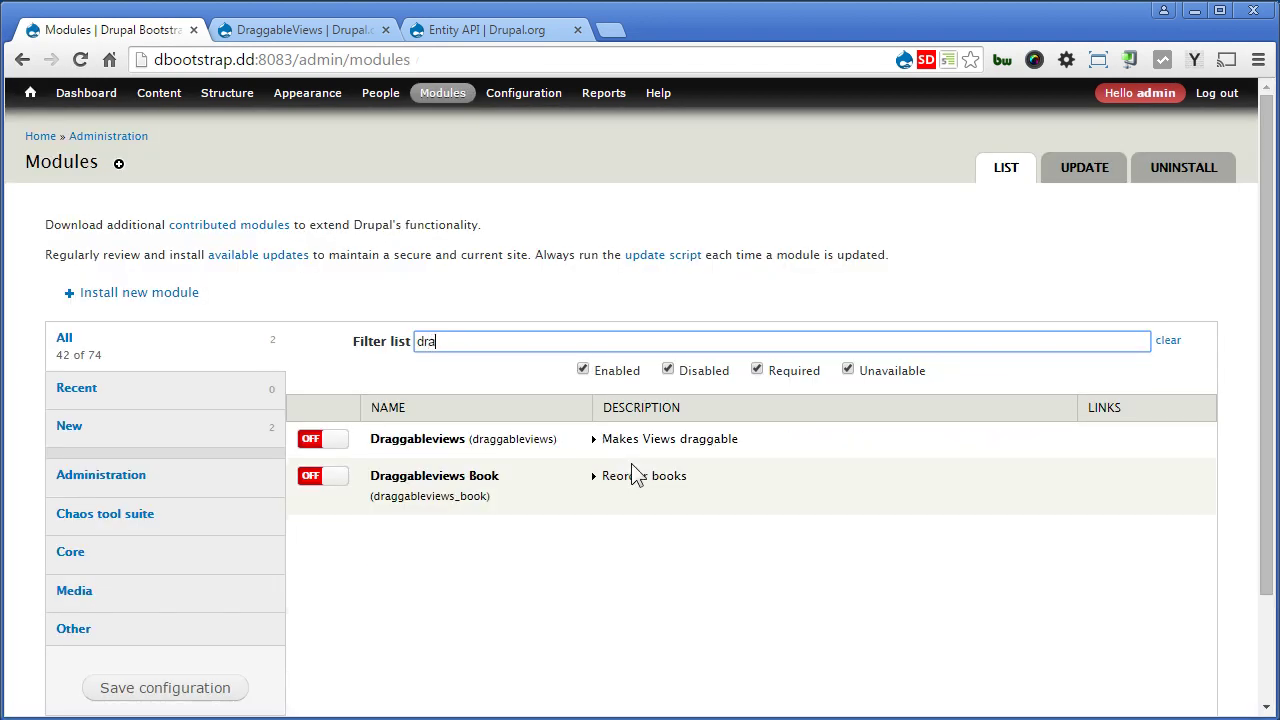
text(g)
click(314, 443)
Switch on the Entity API and Entity tokens modules and save the module configuration
click(462, 341)
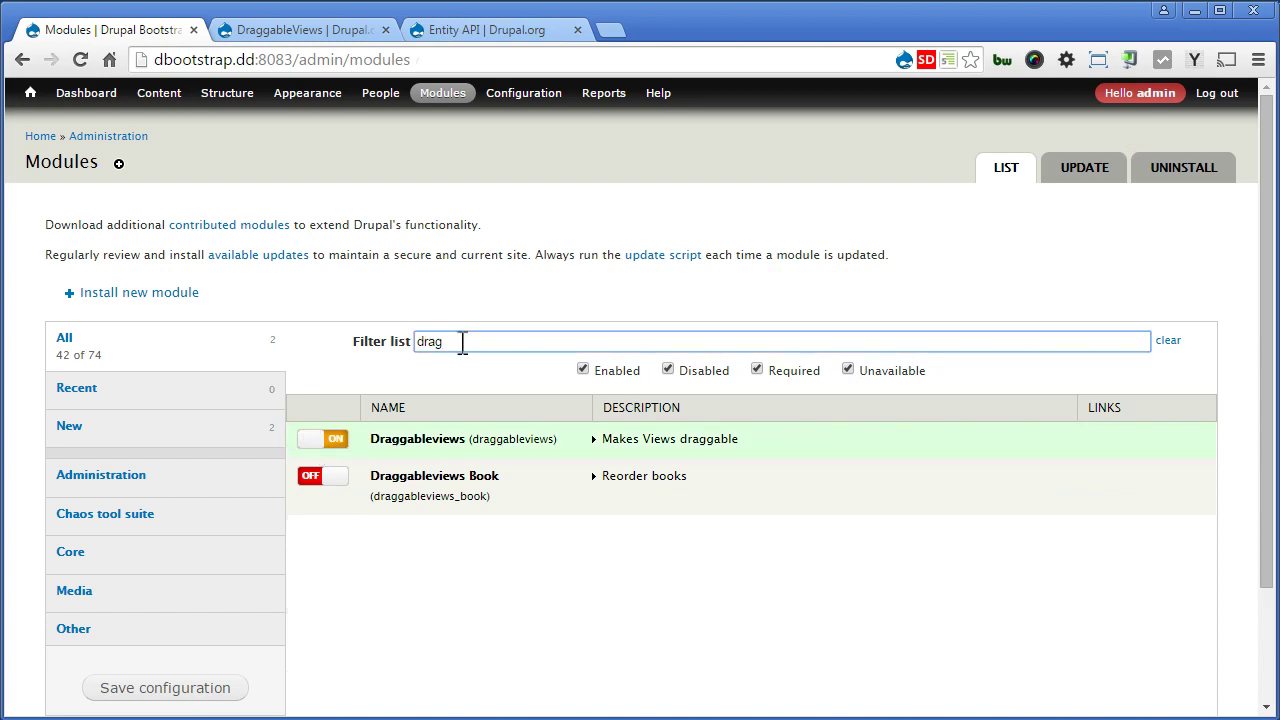
drag(460, 341, 380, 351)
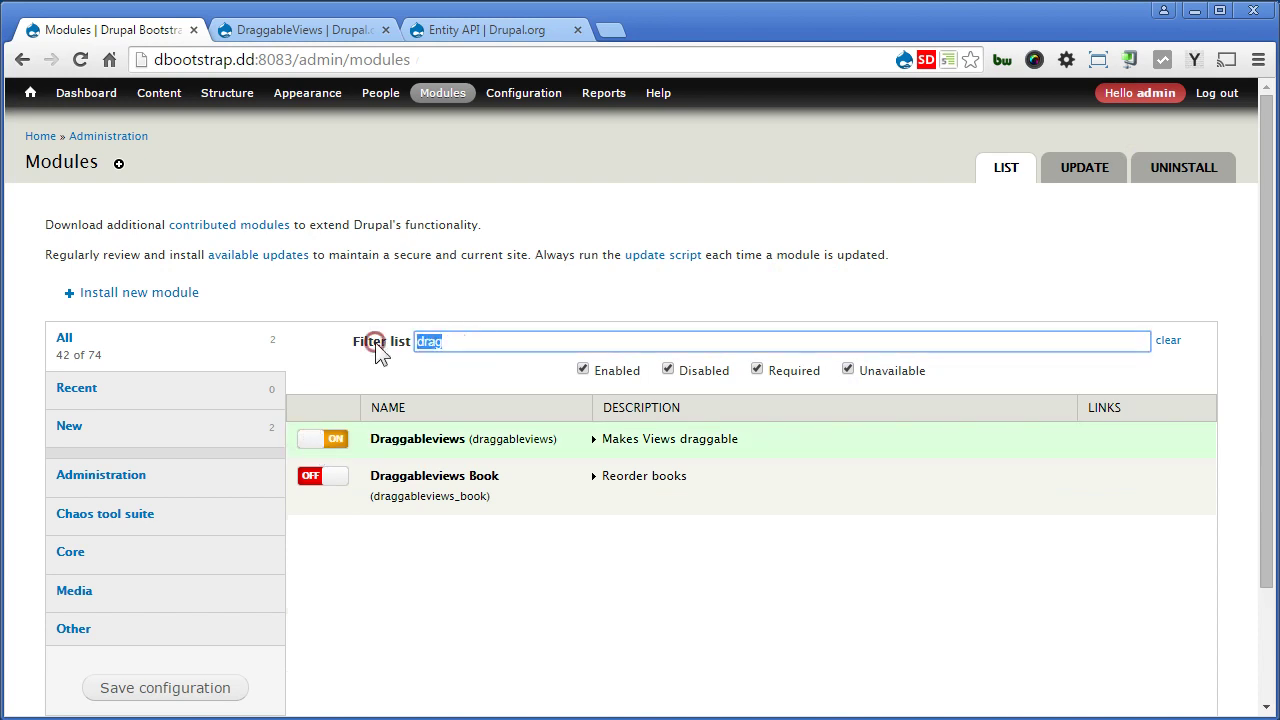
text(entity)
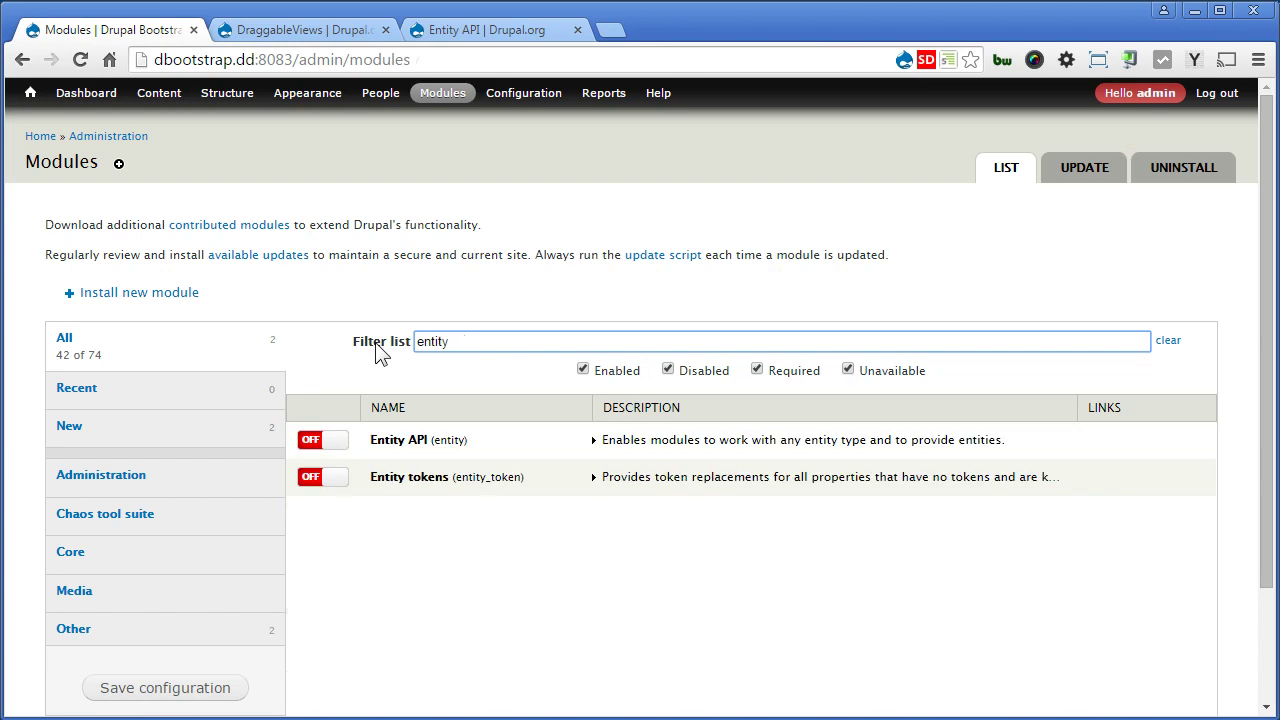
click(315, 442)
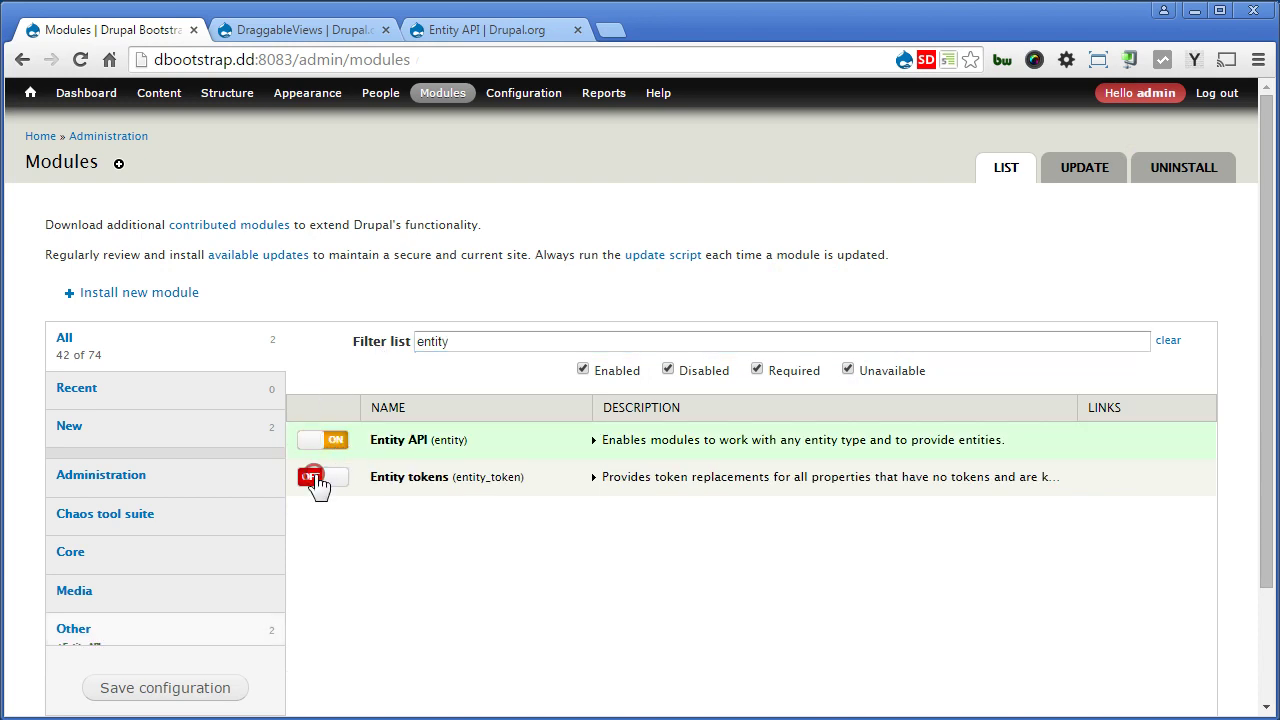
click(314, 476)
click(210, 690)
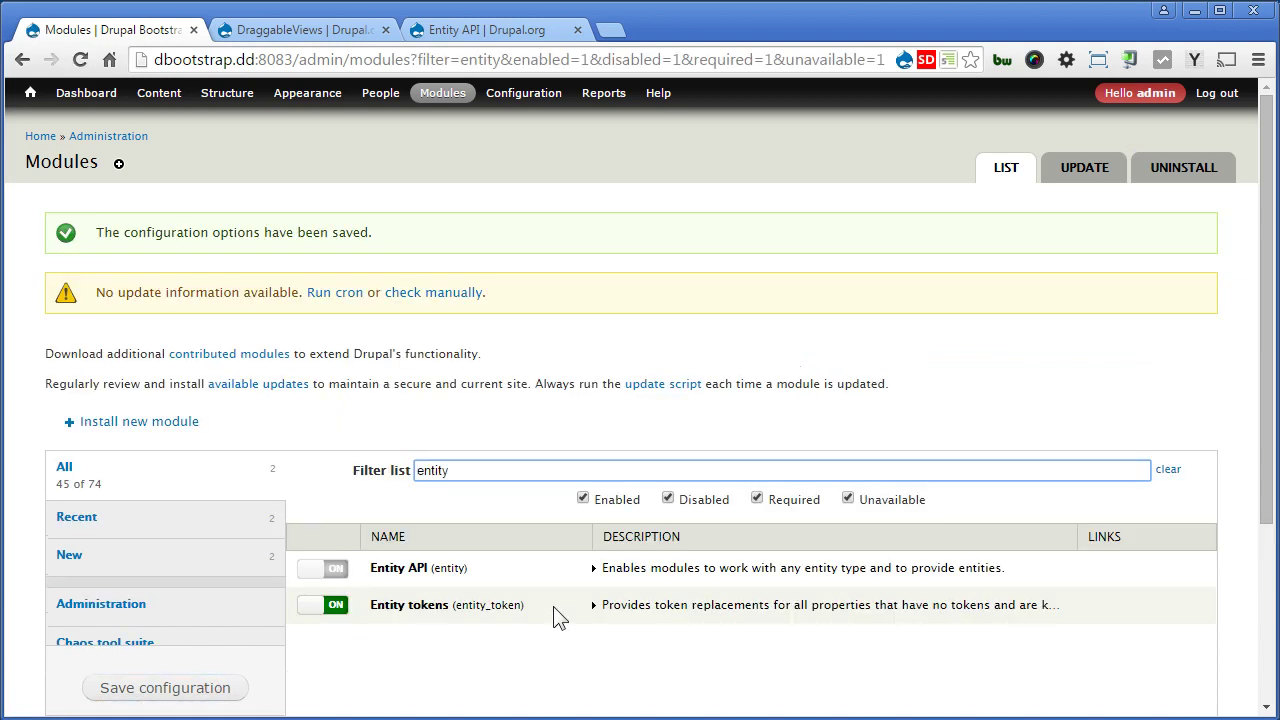
Return to the site's home page and open the slideshow block's view for editing
mouse_move(30, 92)
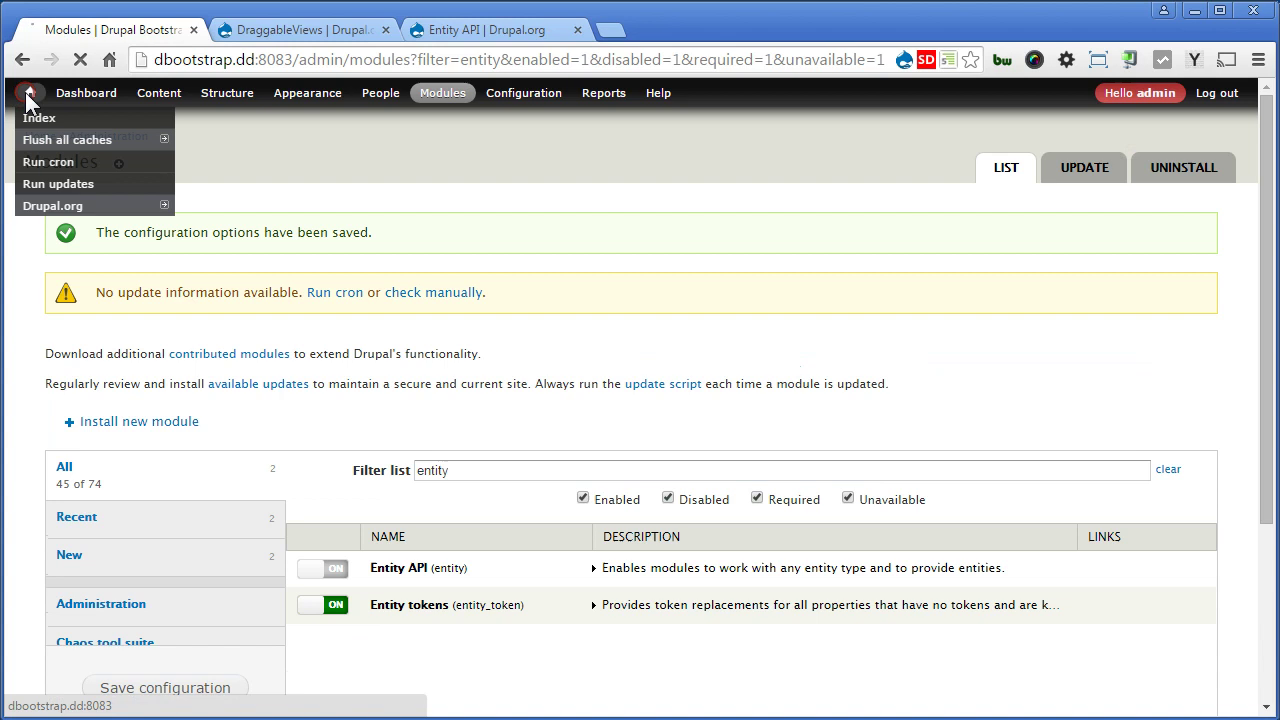
click(40, 134)
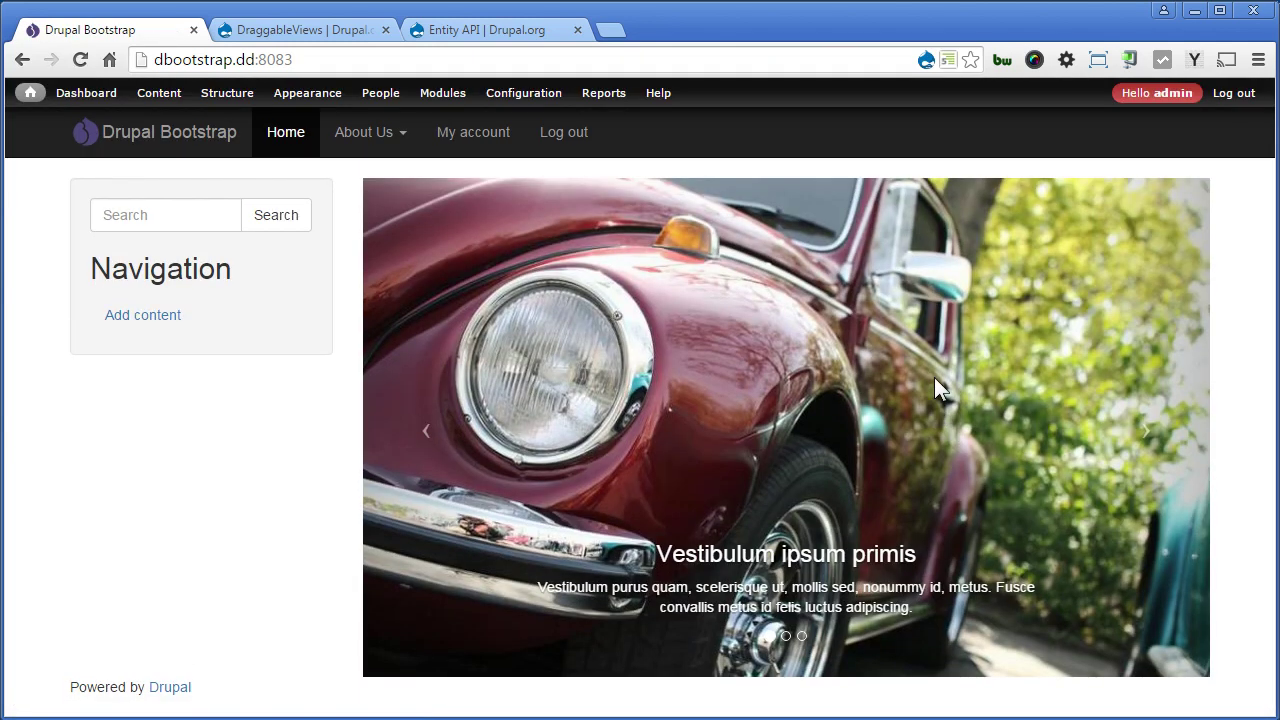
click(1192, 193)
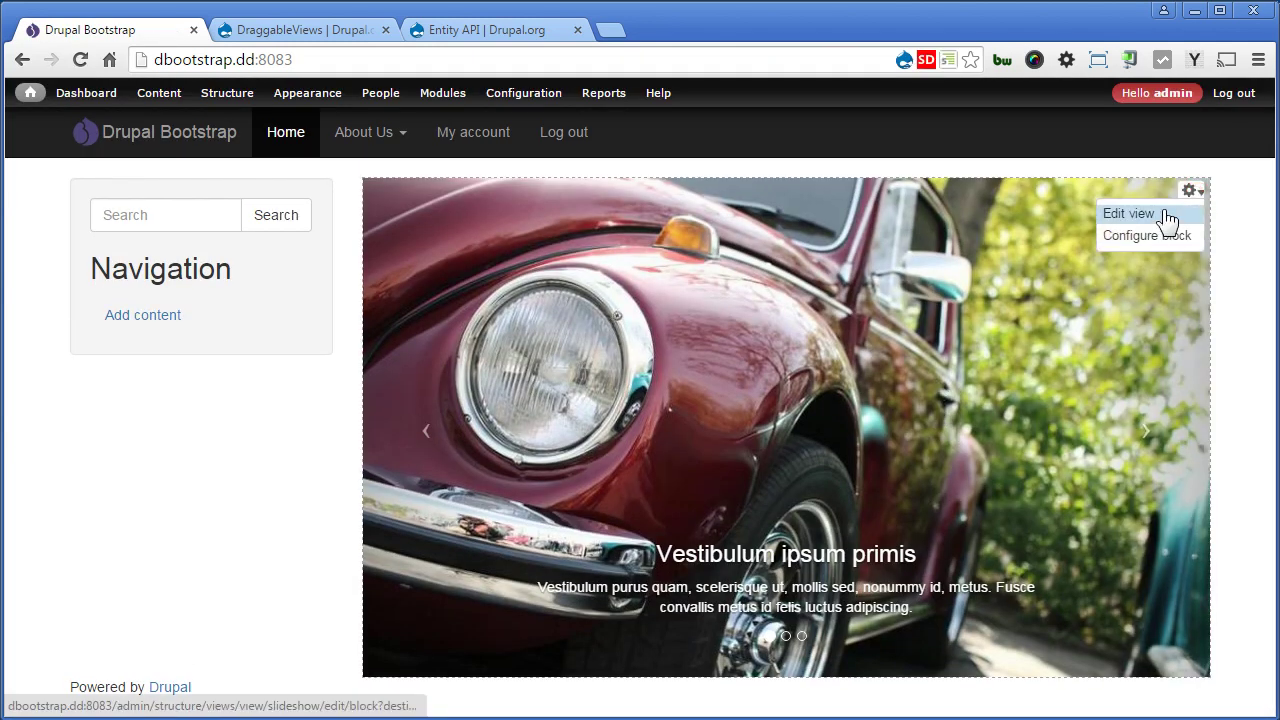
click(1155, 218)
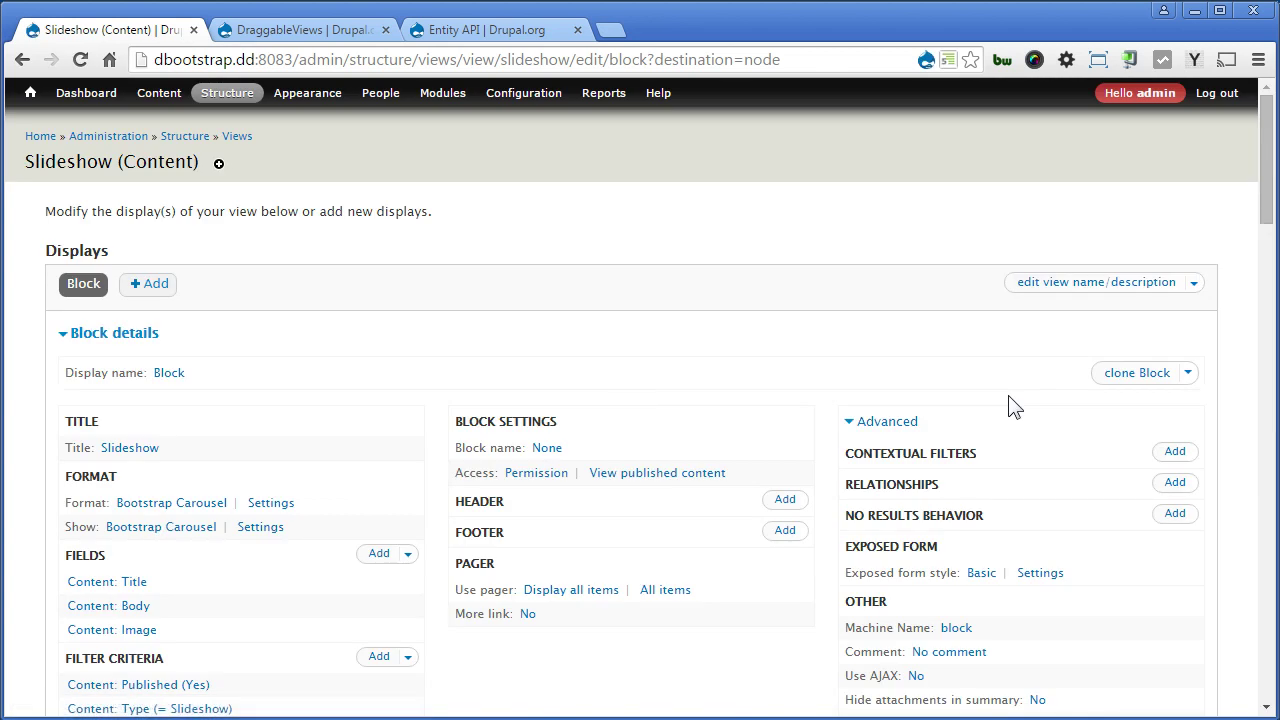
Add a Page display to the Slideshow view and name it "Page: Sort"
click(152, 286)
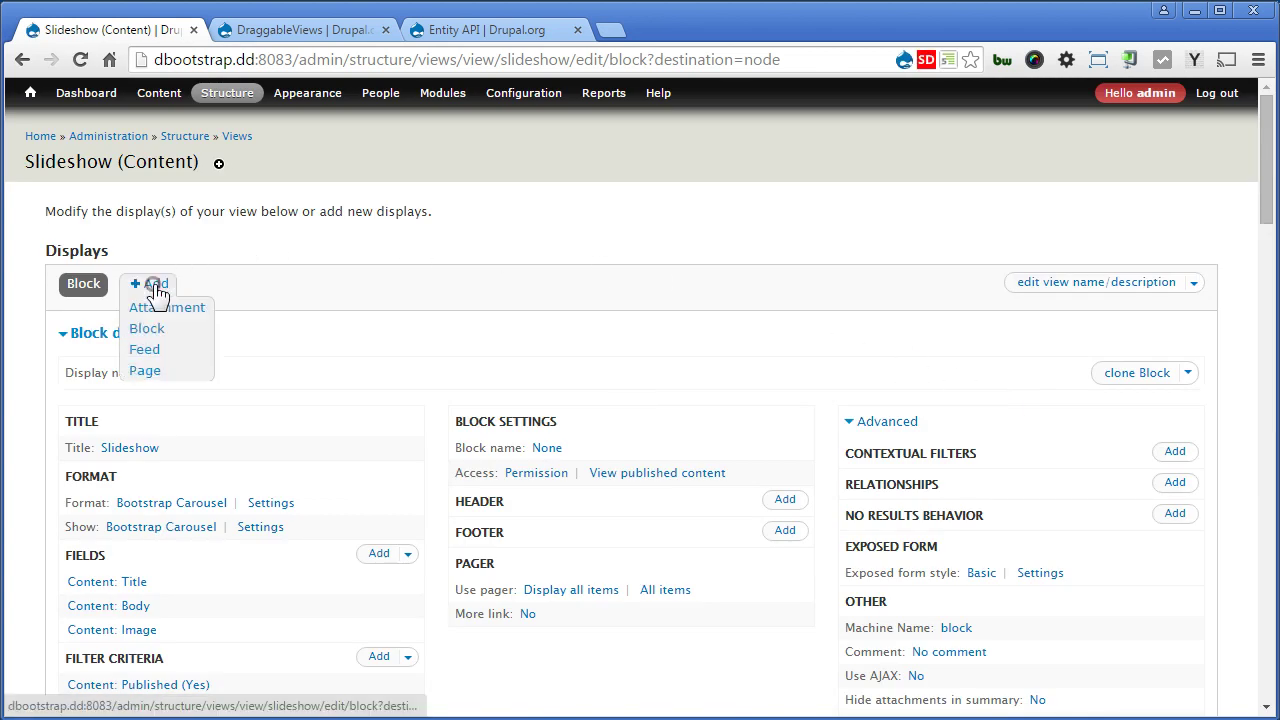
click(158, 371)
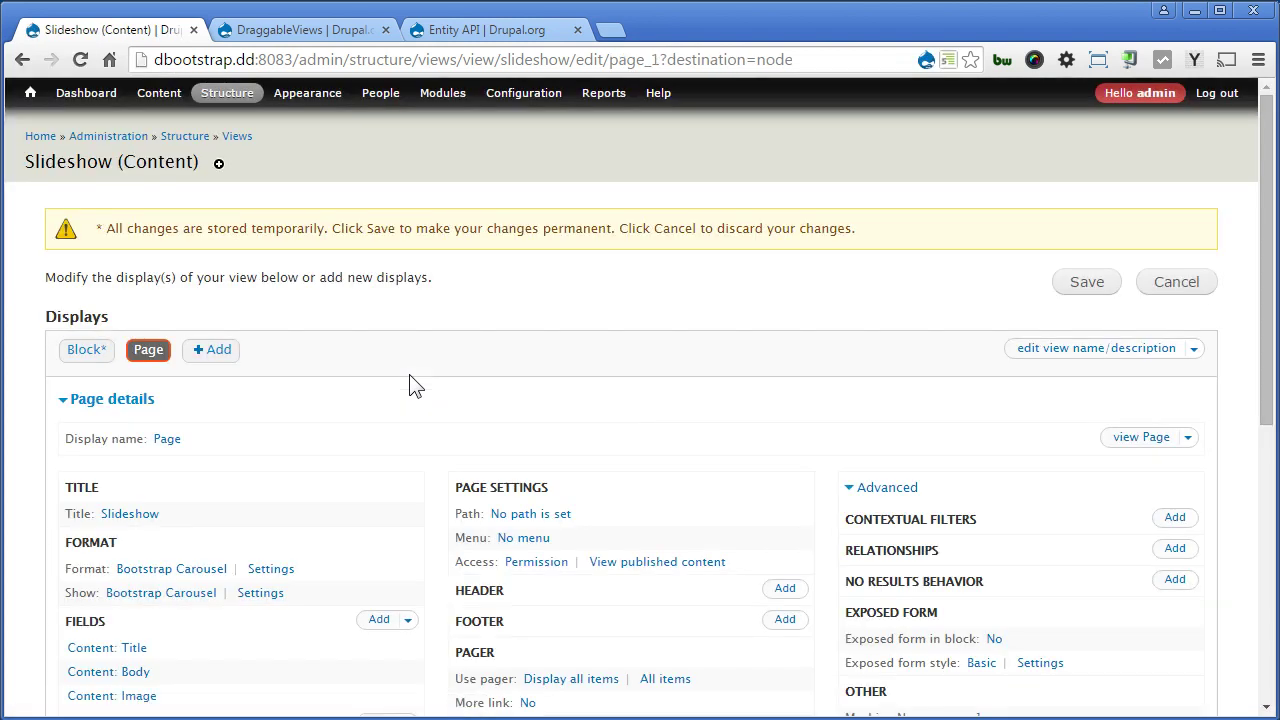
click(172, 439)
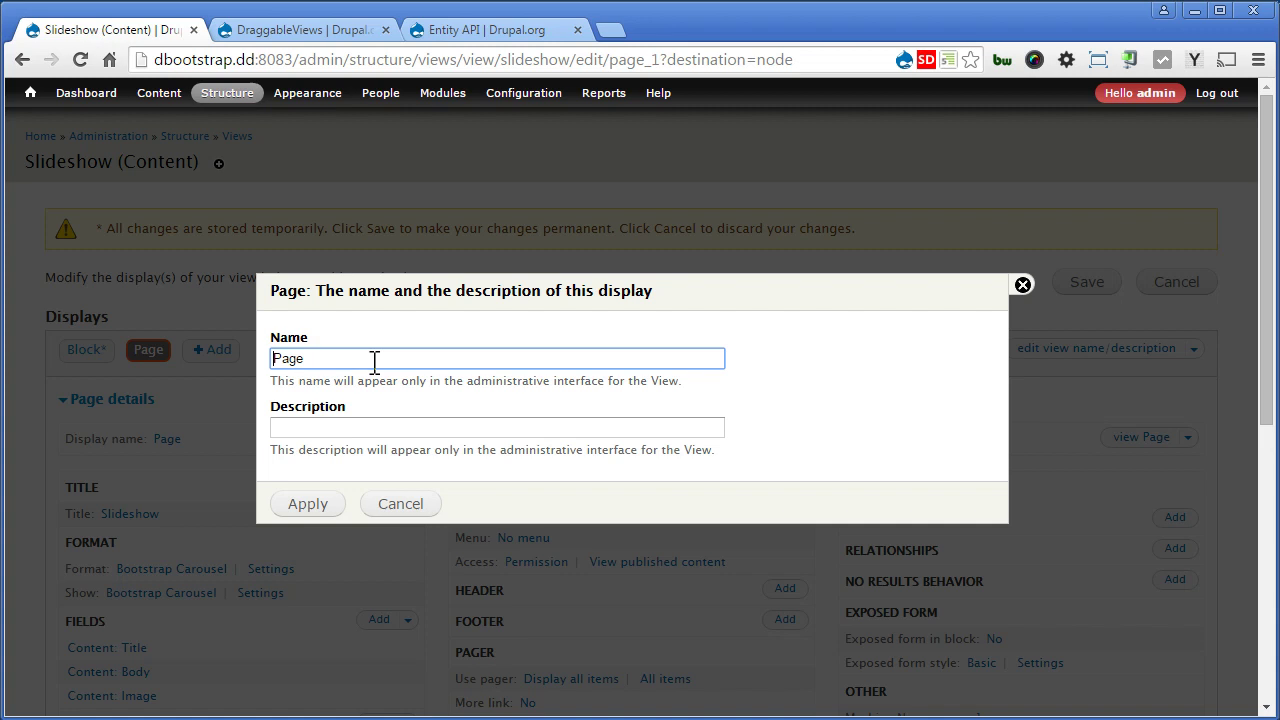
text(: Sort)
click(308, 504)
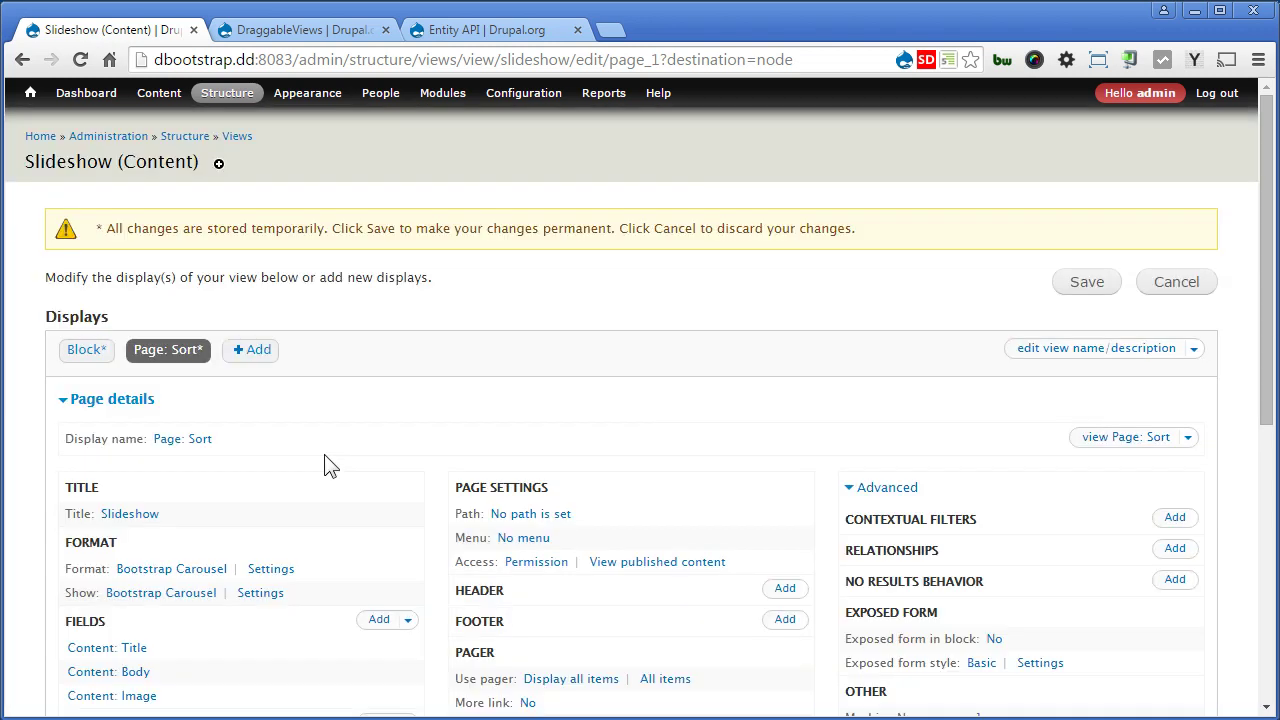
Set the title of the Page: Sort display to "Sort Slideshow", overriding it for this page only
click(150, 514)
click(359, 393)
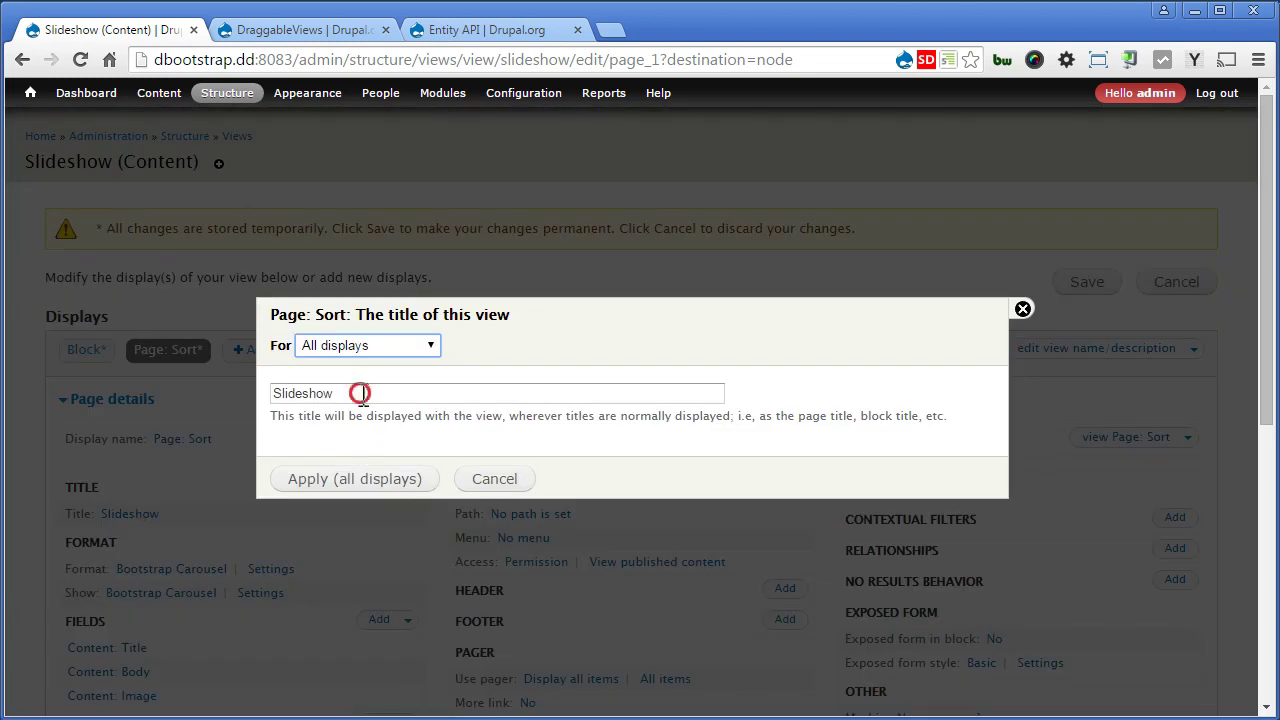
key(Home)
text(Sort)
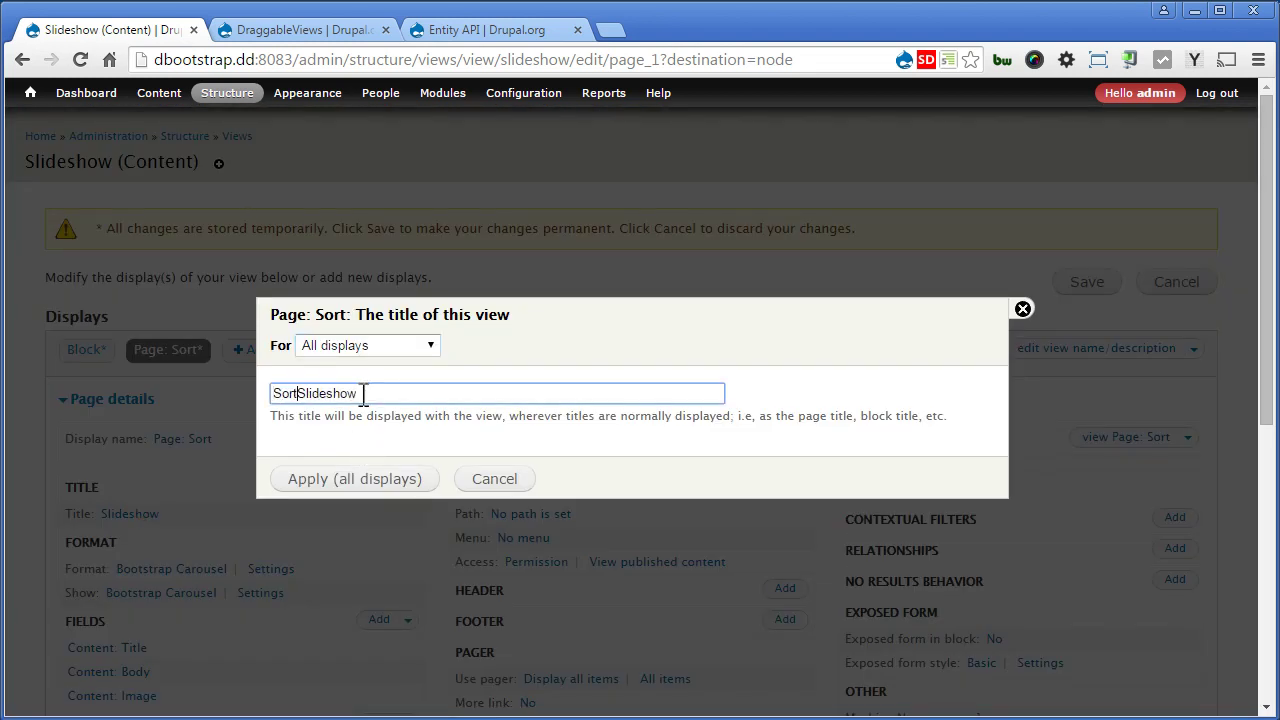
click(366, 345)
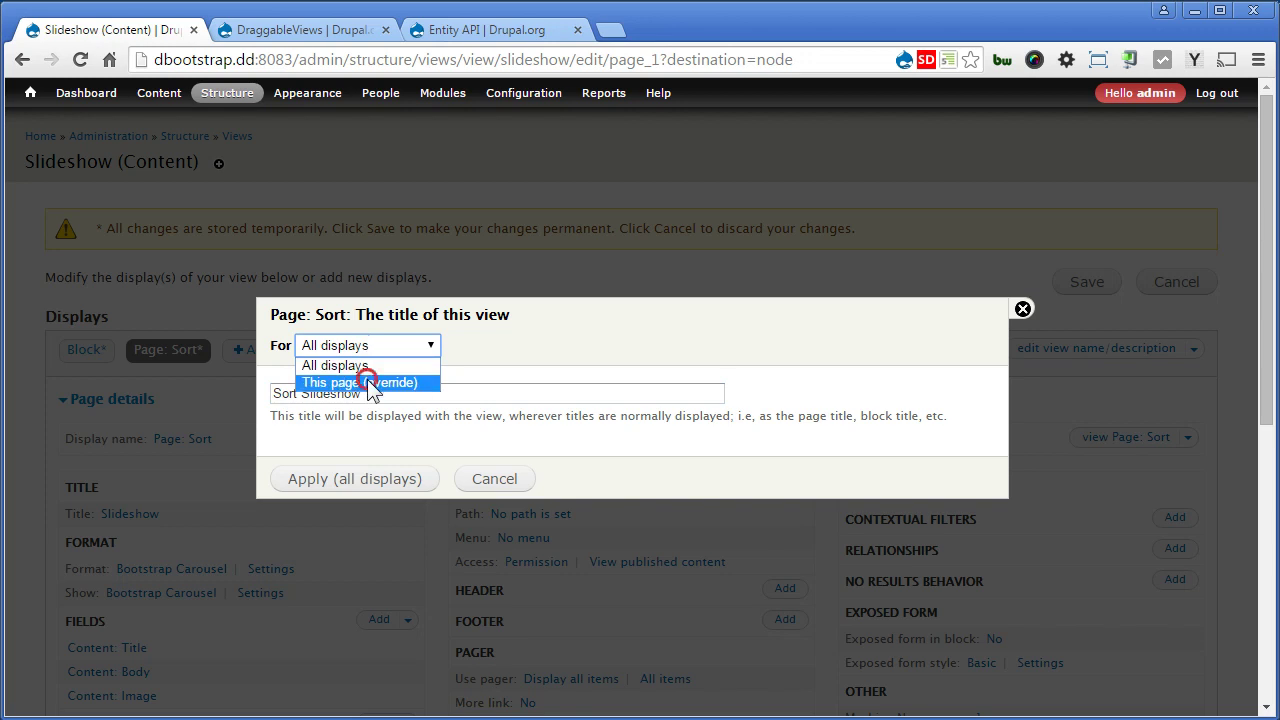
click(368, 382)
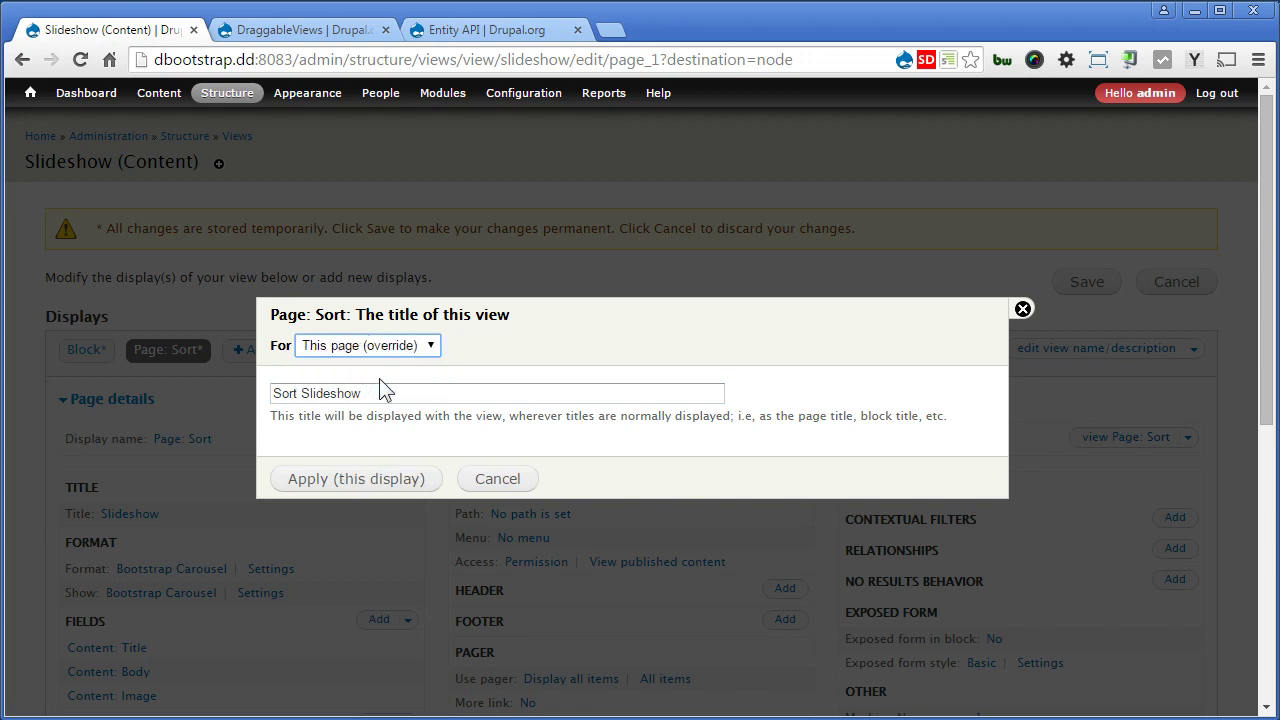
click(365, 478)
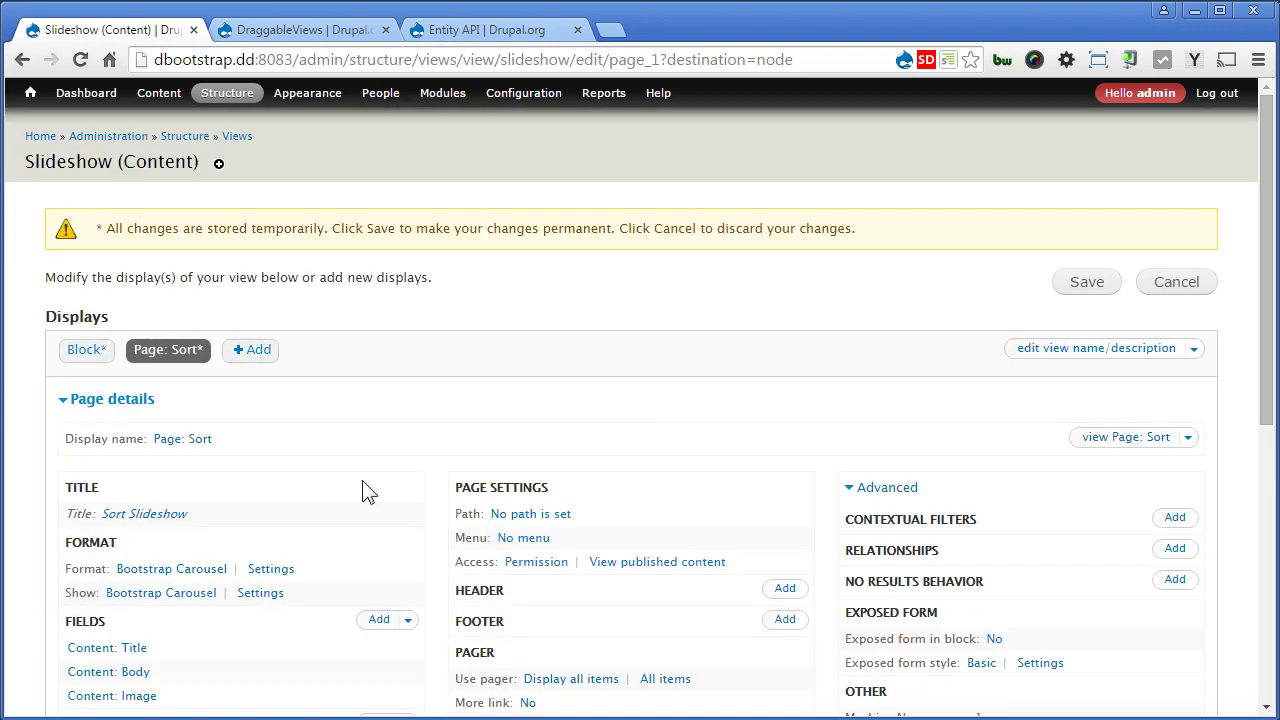
Change the Page: Sort display's format to Table for this page only, accepting the default style options
click(175, 569)
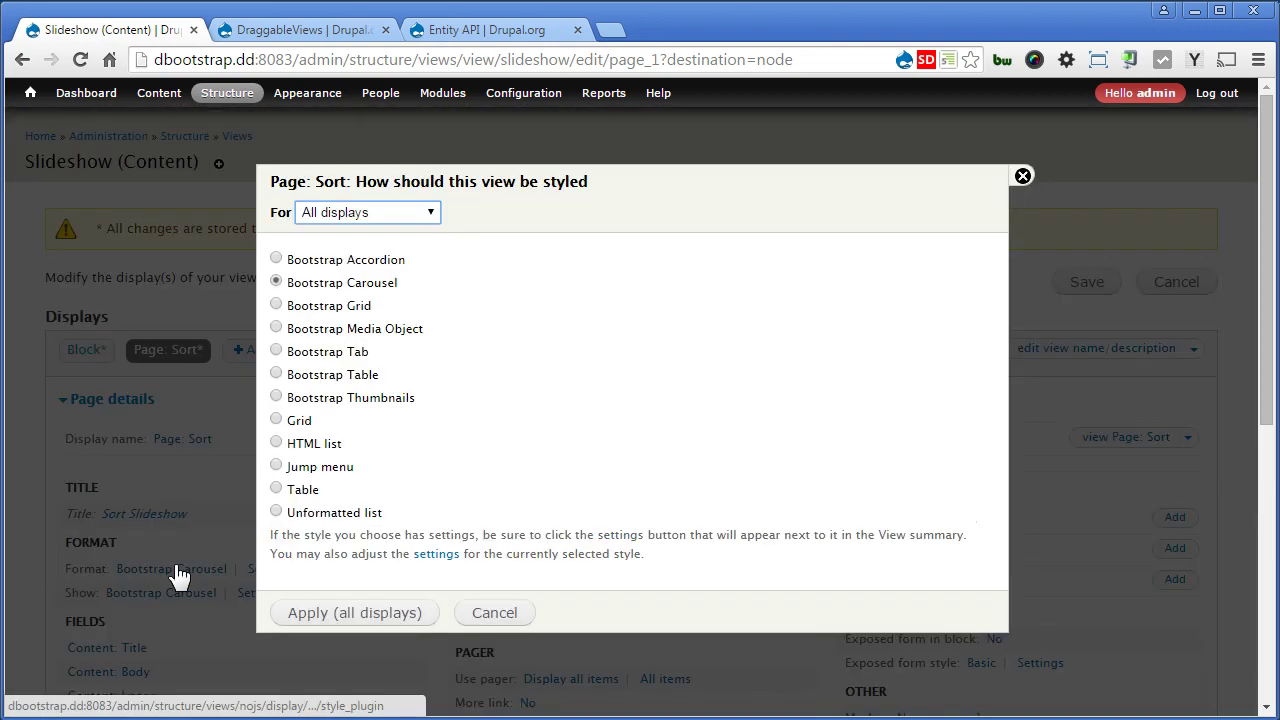
click(299, 490)
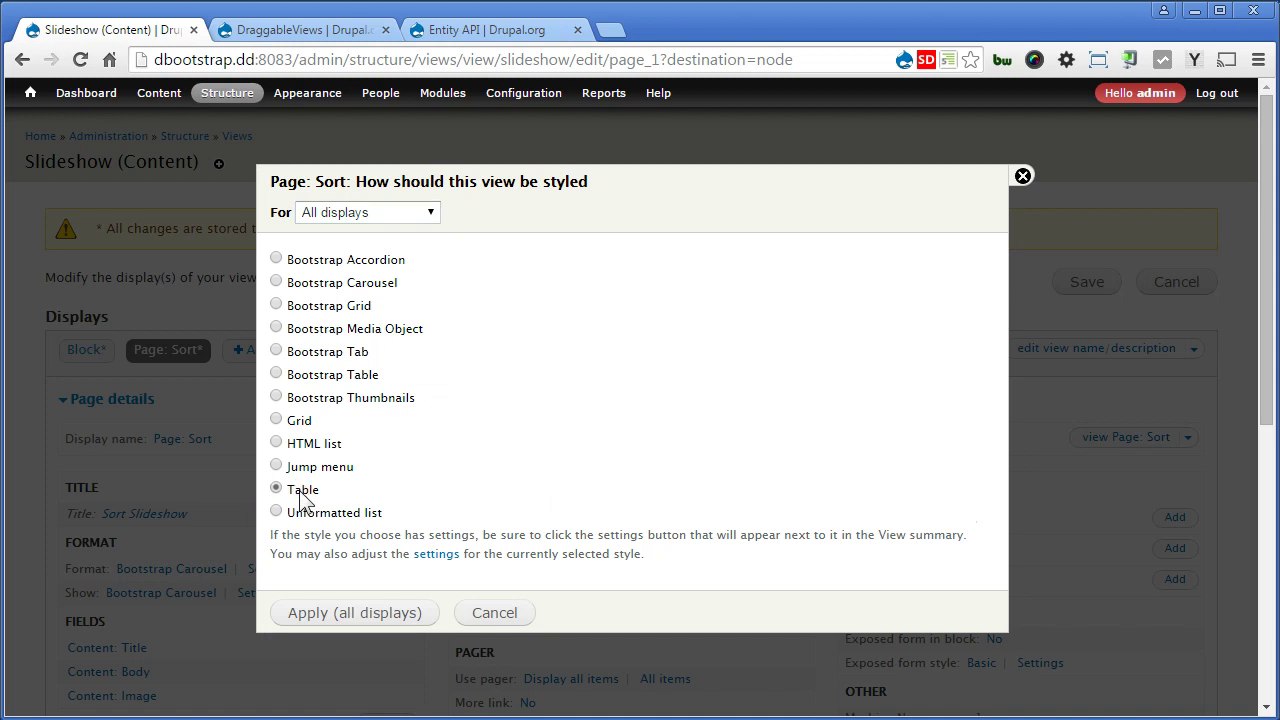
click(431, 214)
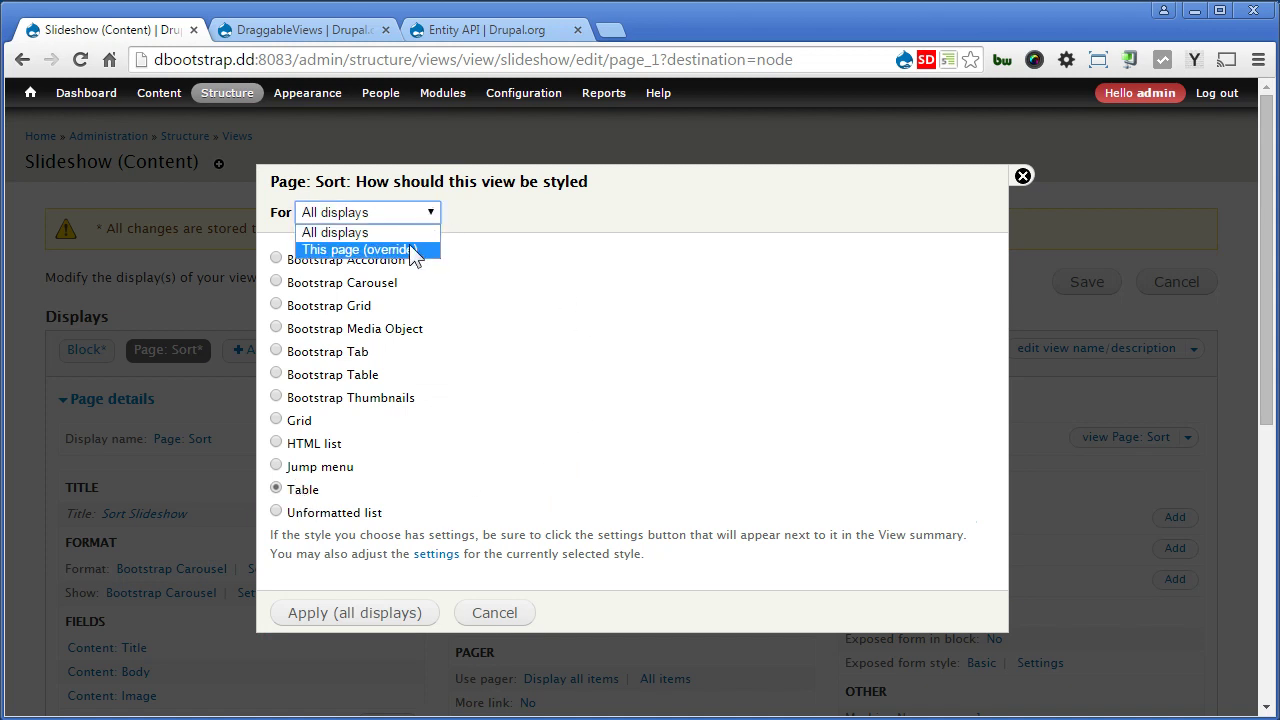
click(411, 250)
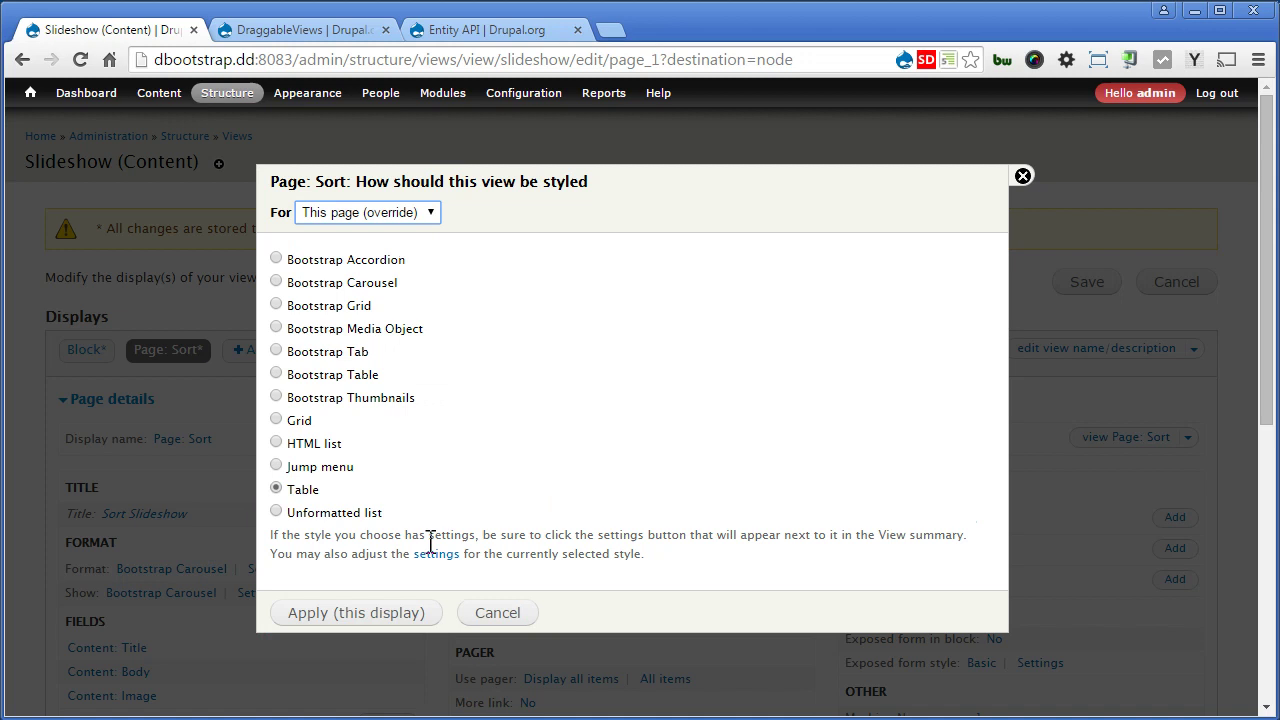
click(380, 612)
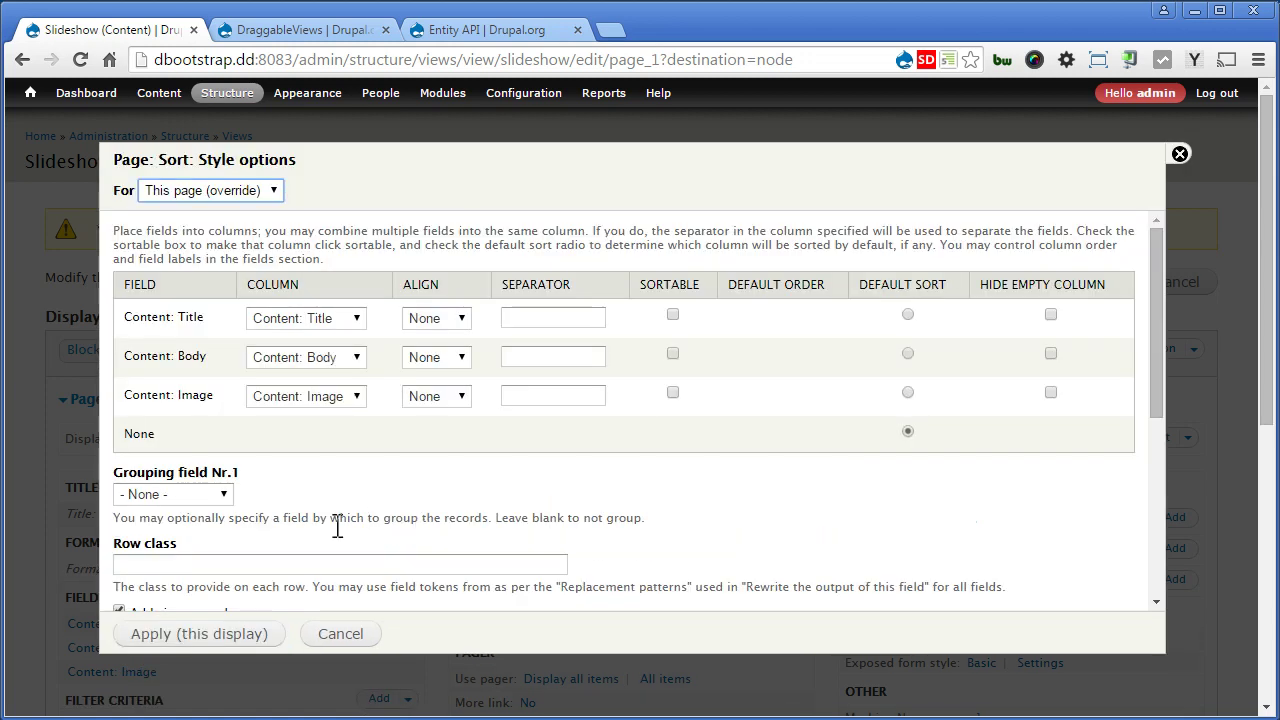
click(218, 641)
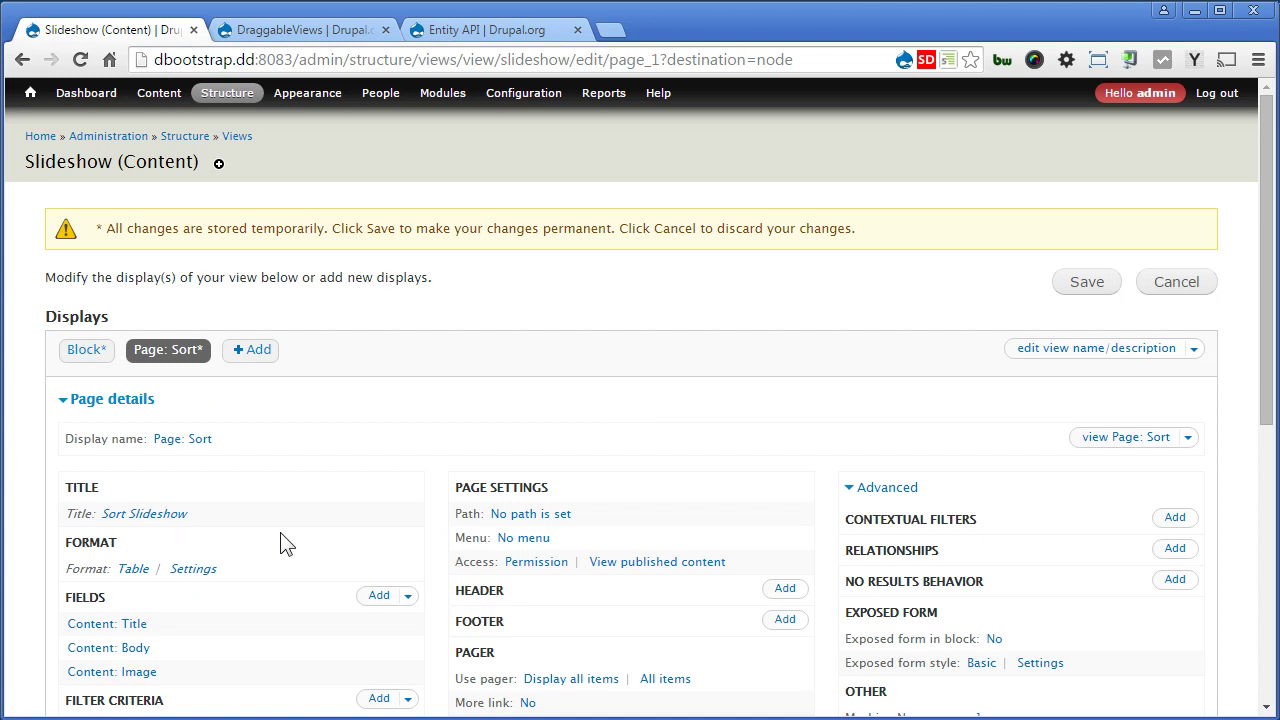
Add the Draggableviews: Content and Content: Nid fields to the Page: Sort display, overriding the fields for this page only
scroll(298, 543, down, 2)
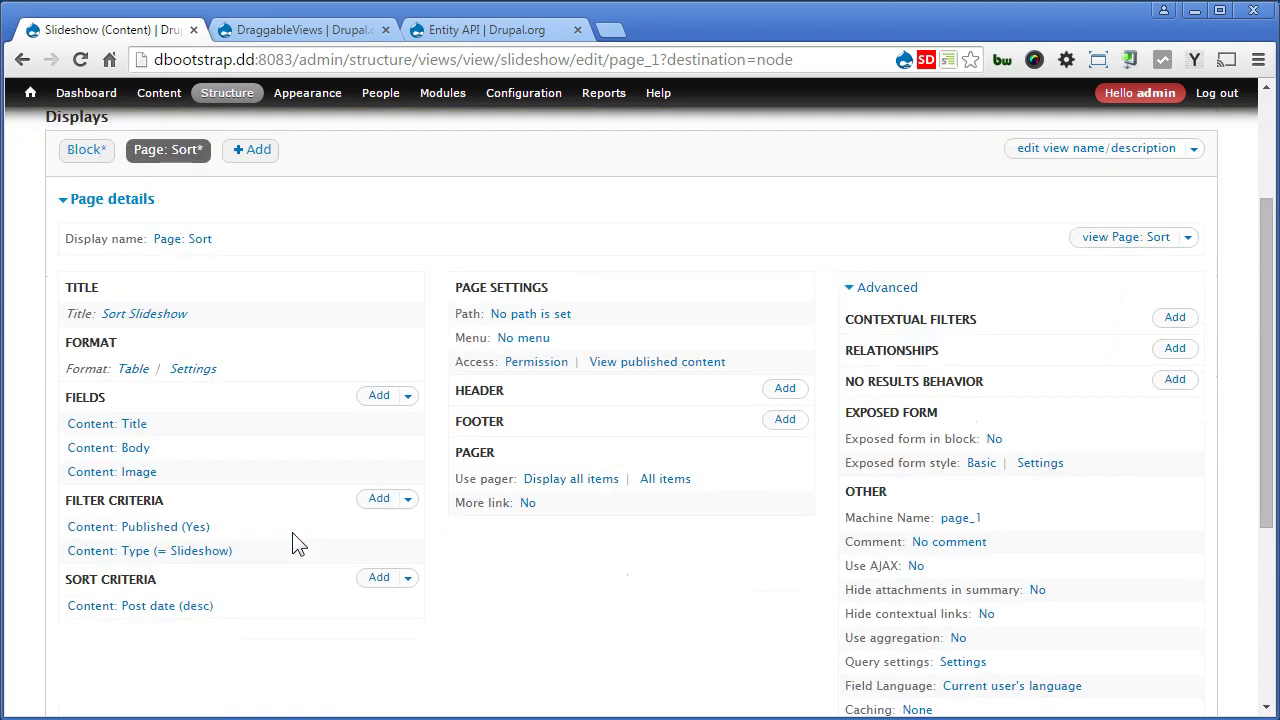
click(378, 398)
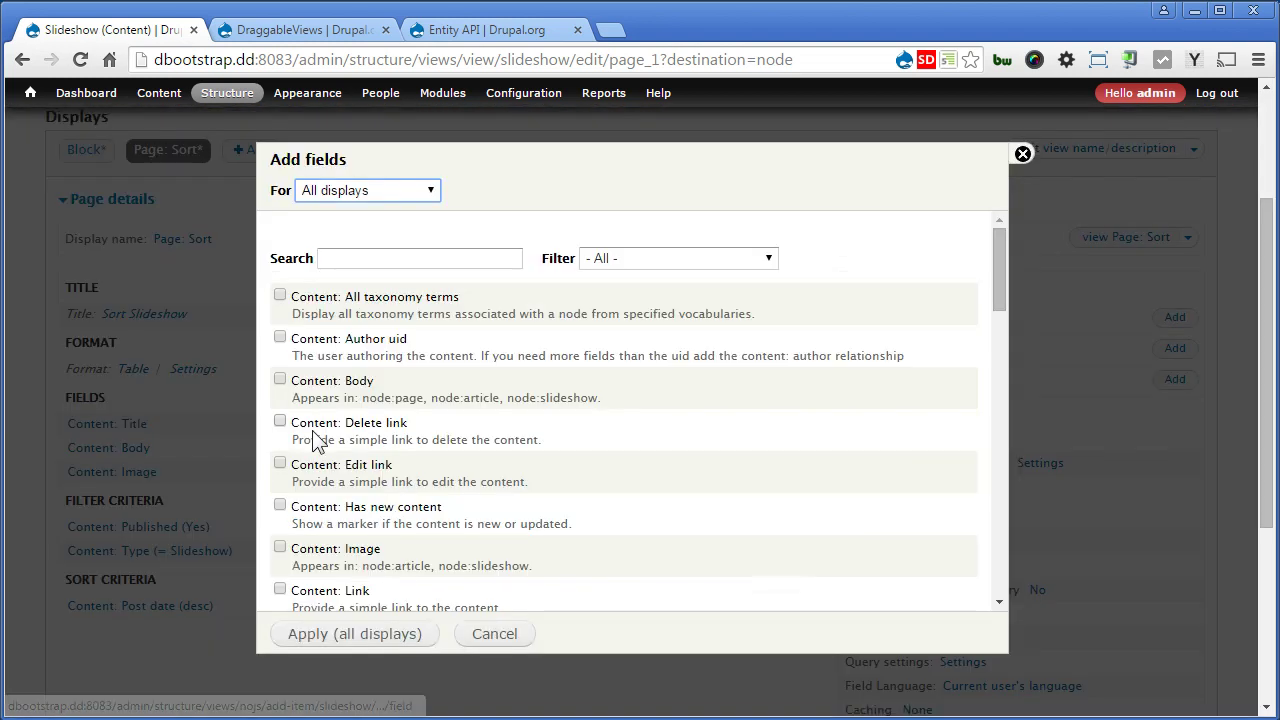
click(393, 250)
click(394, 250)
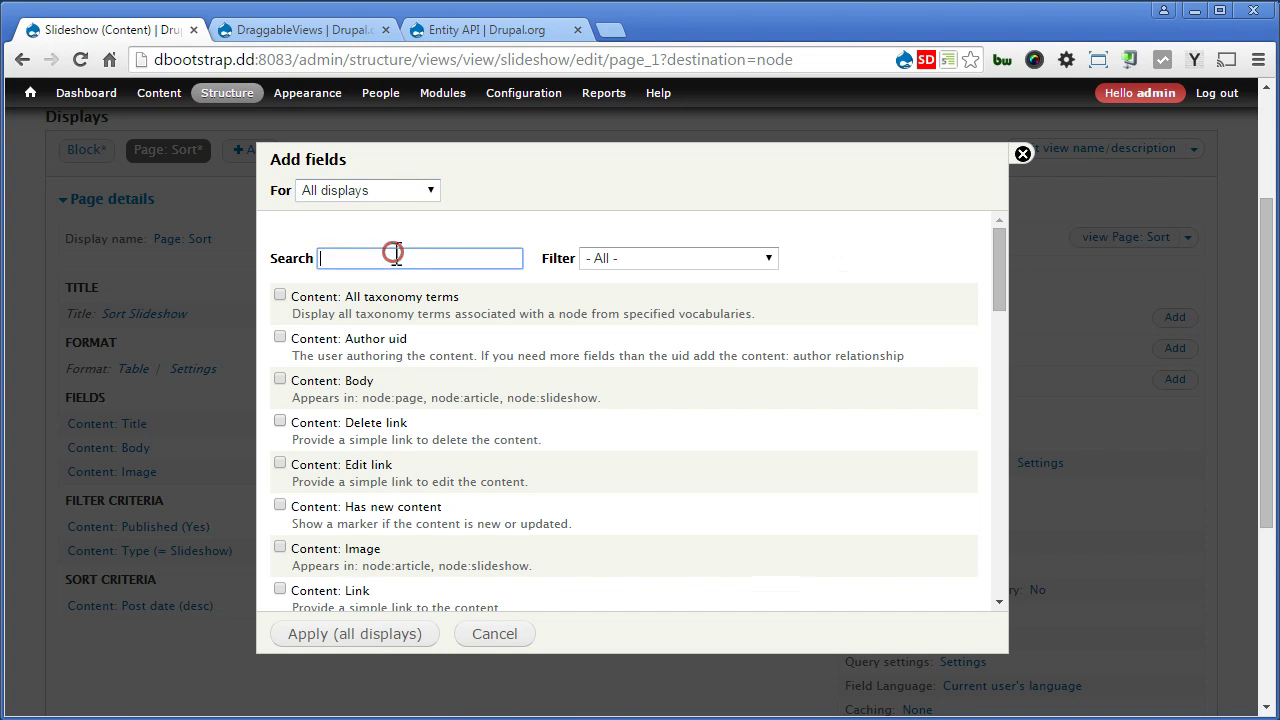
text(drag)
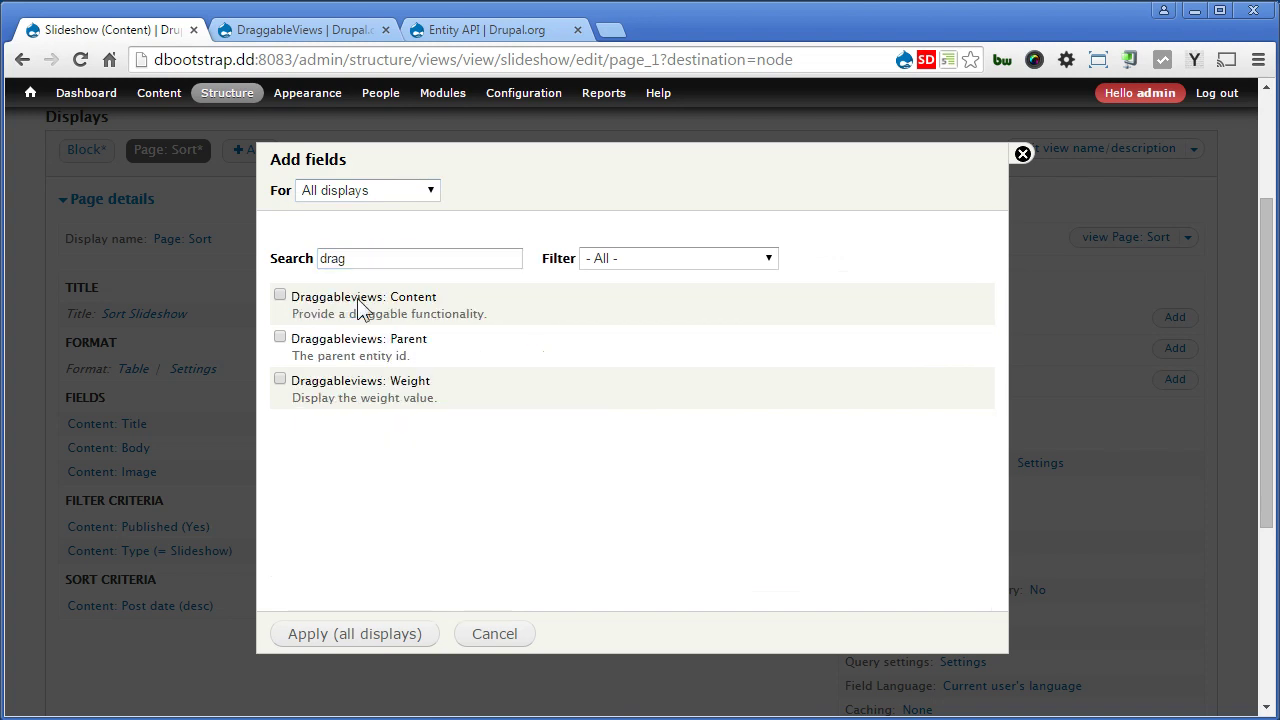
click(358, 298)
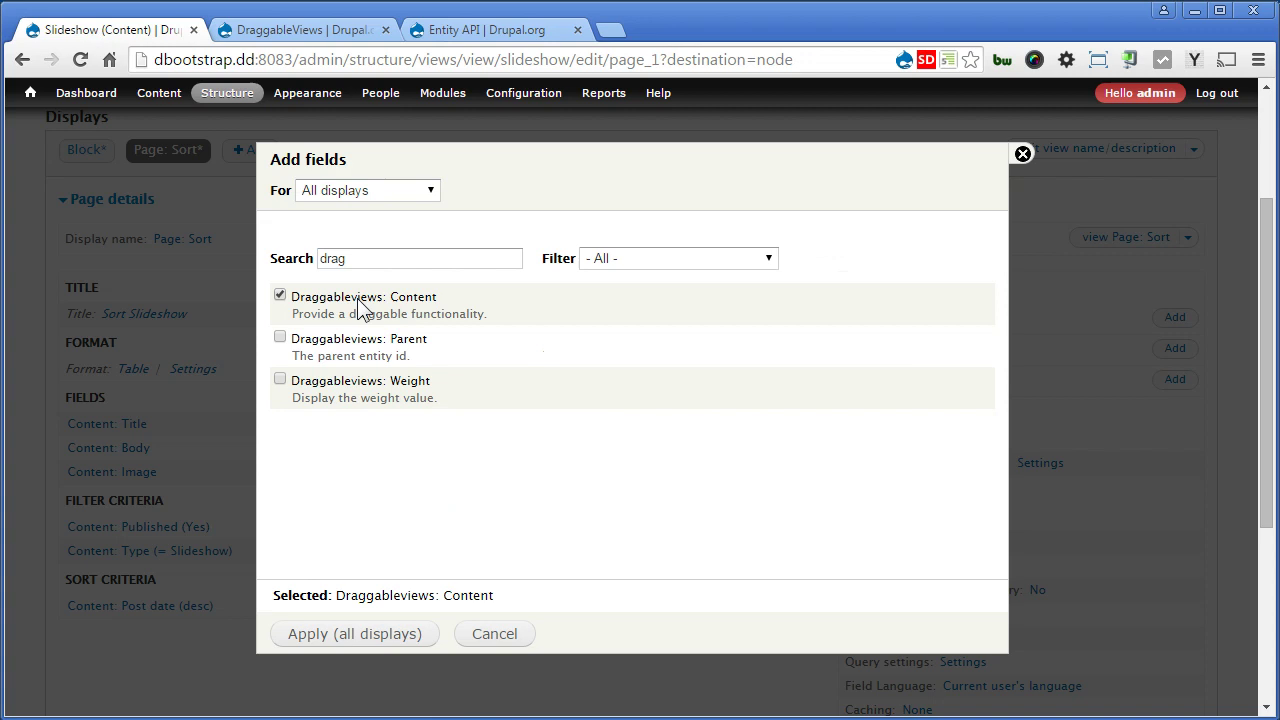
click(374, 190)
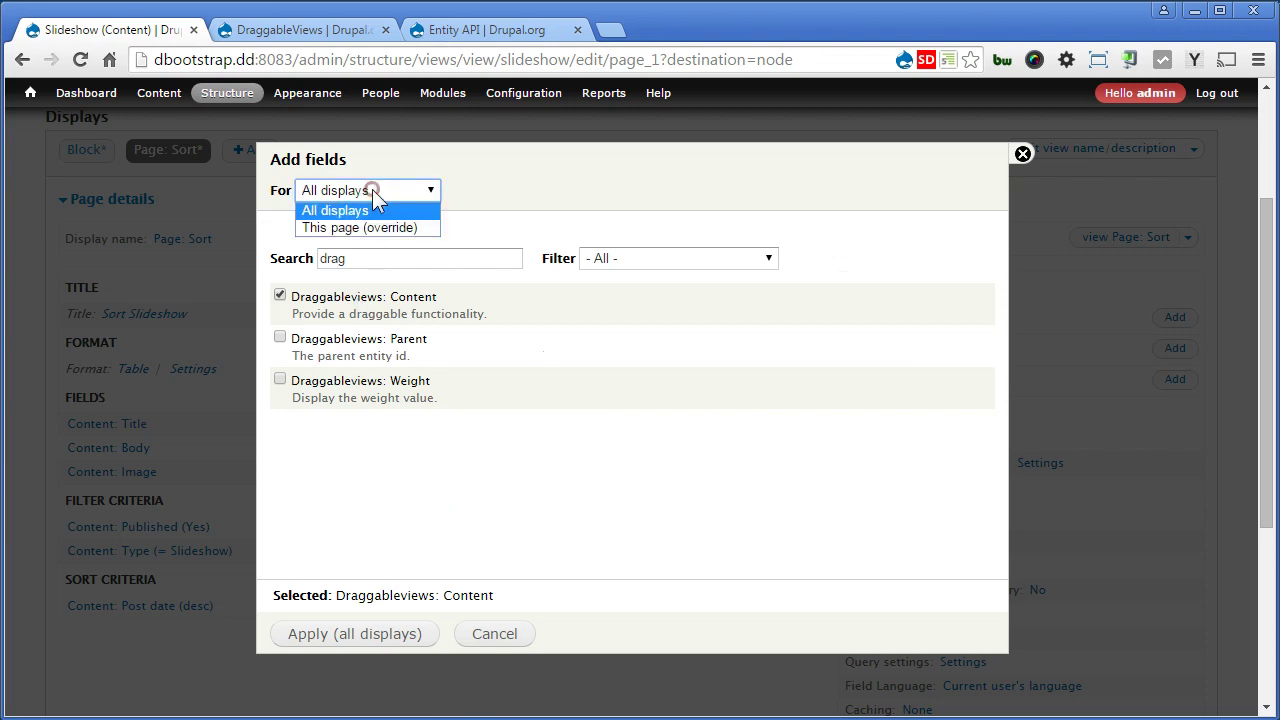
click(368, 227)
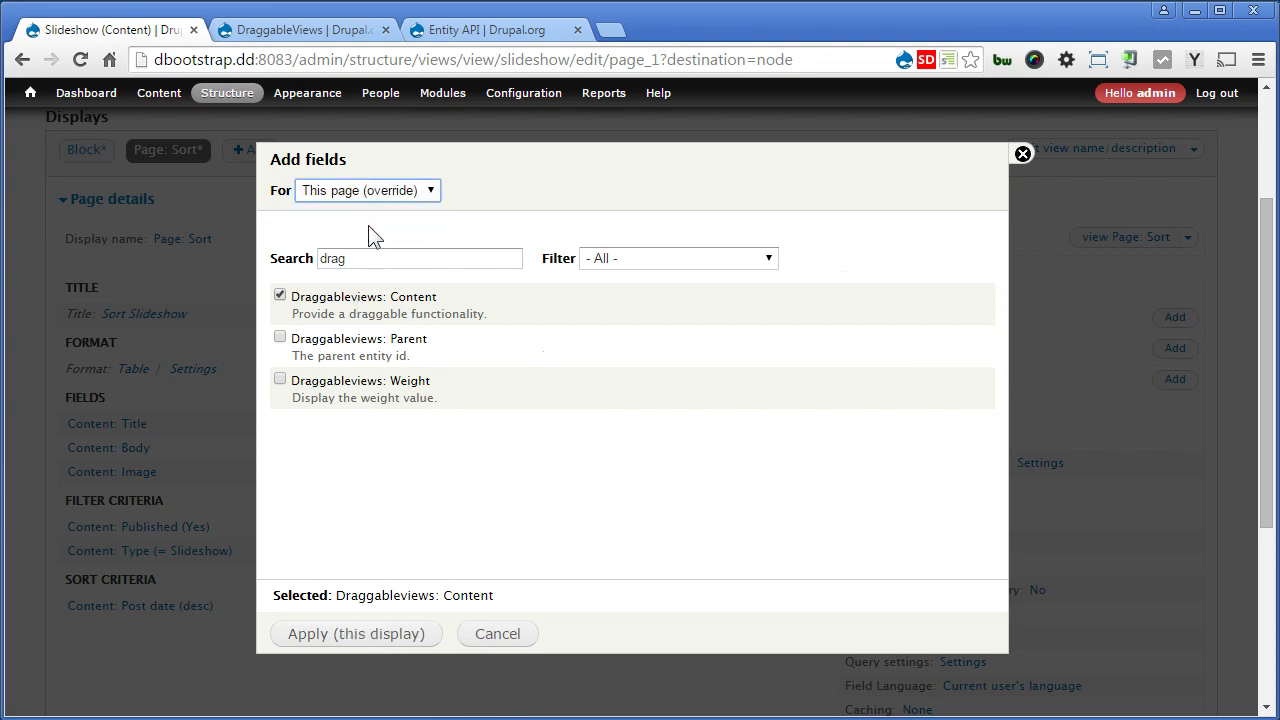
key(Tab)
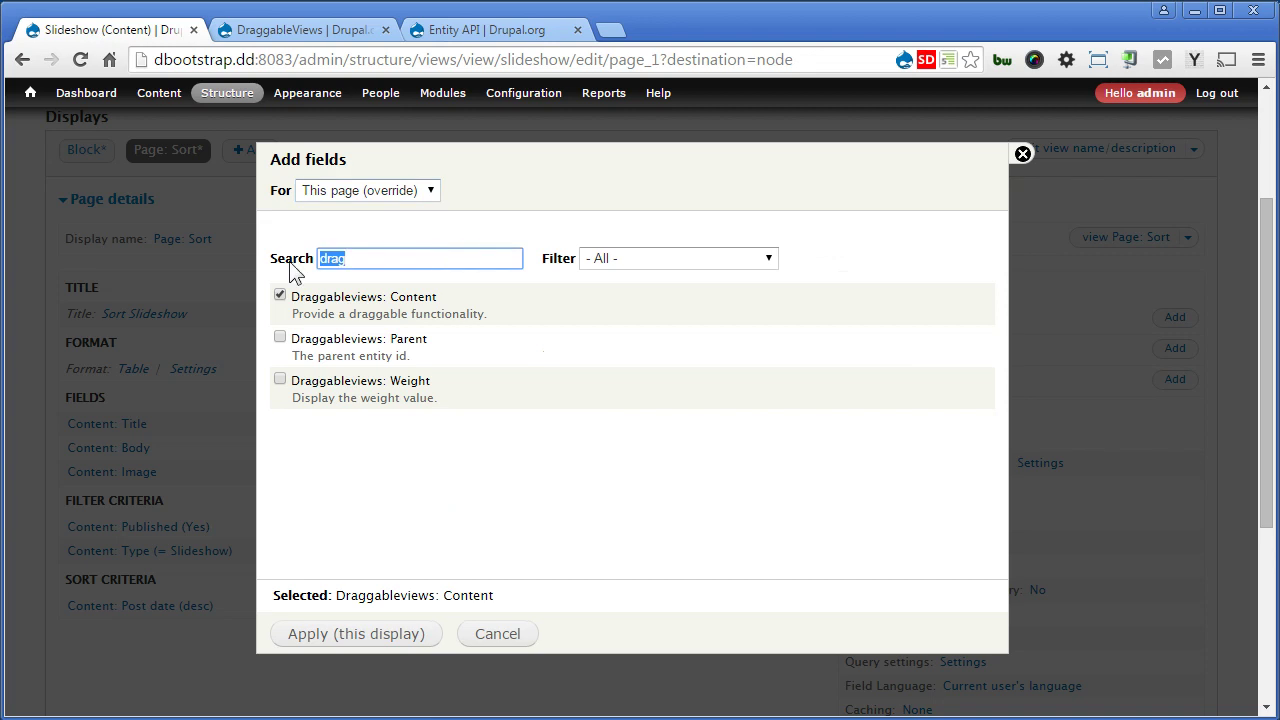
text(nid)
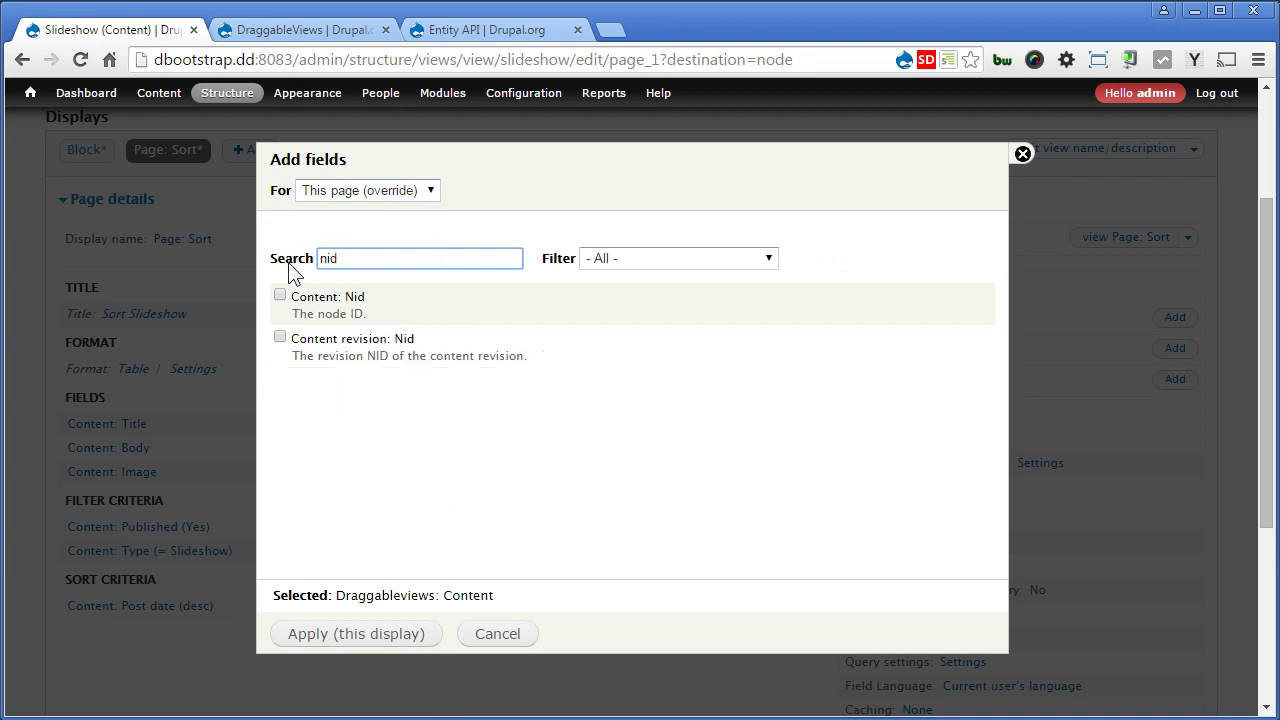
click(337, 298)
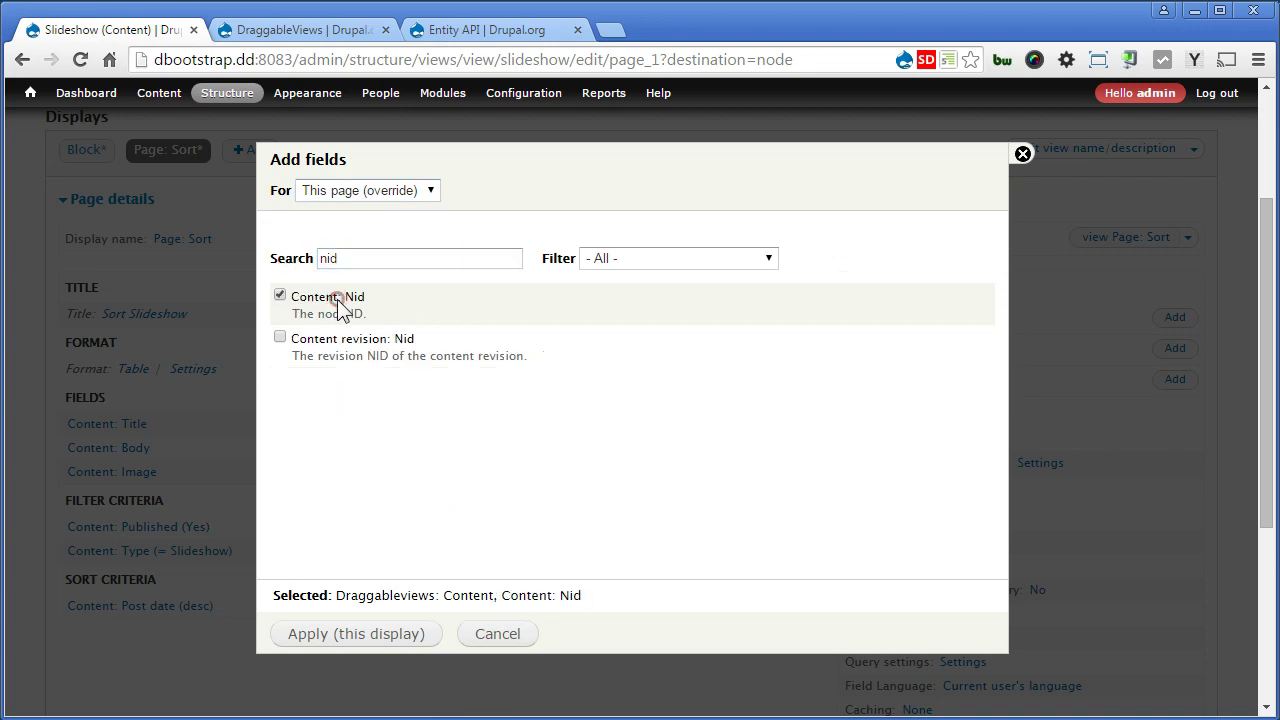
click(328, 640)
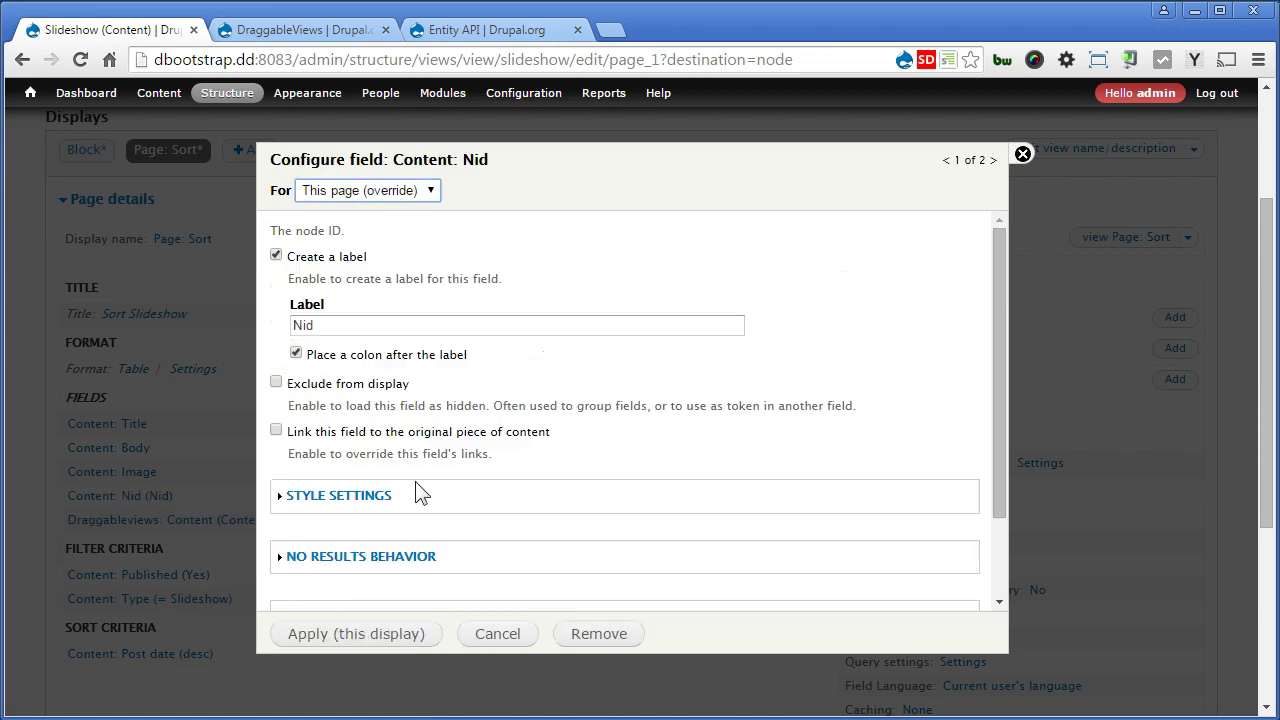
Exclude the Content: Nid field from display and accept the default settings for the Draggableviews: Content field
click(369, 386)
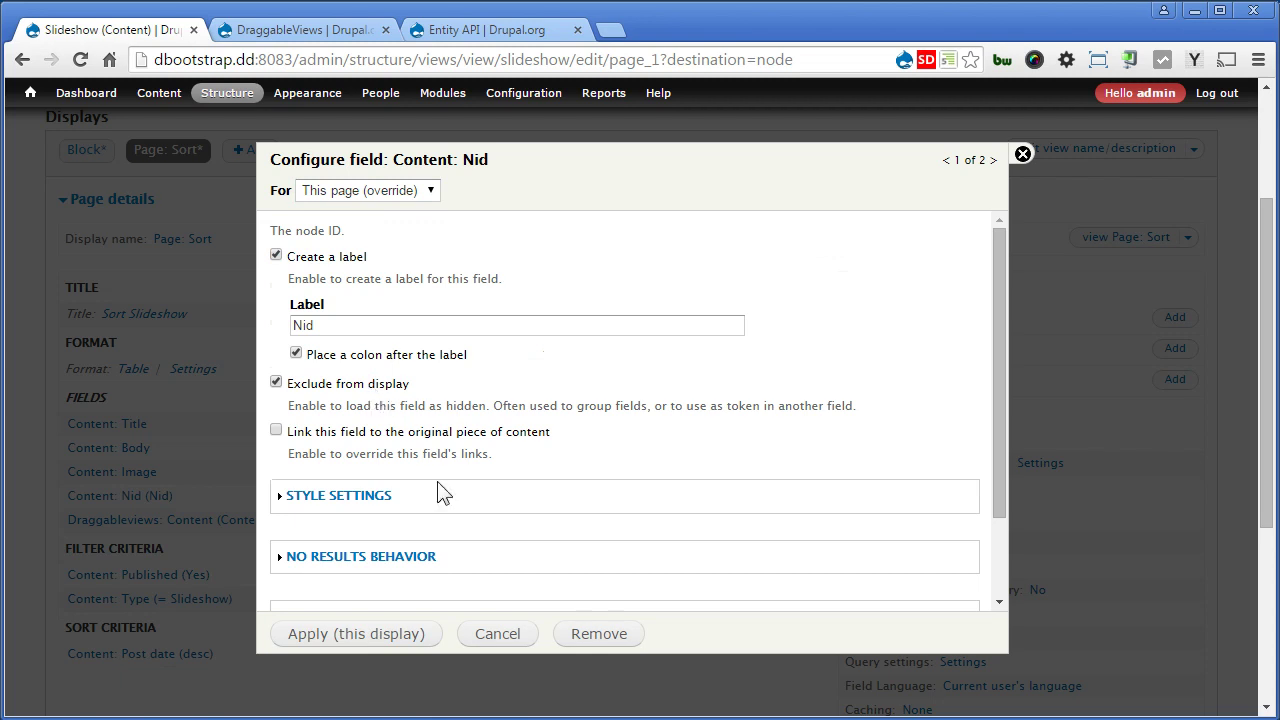
click(368, 640)
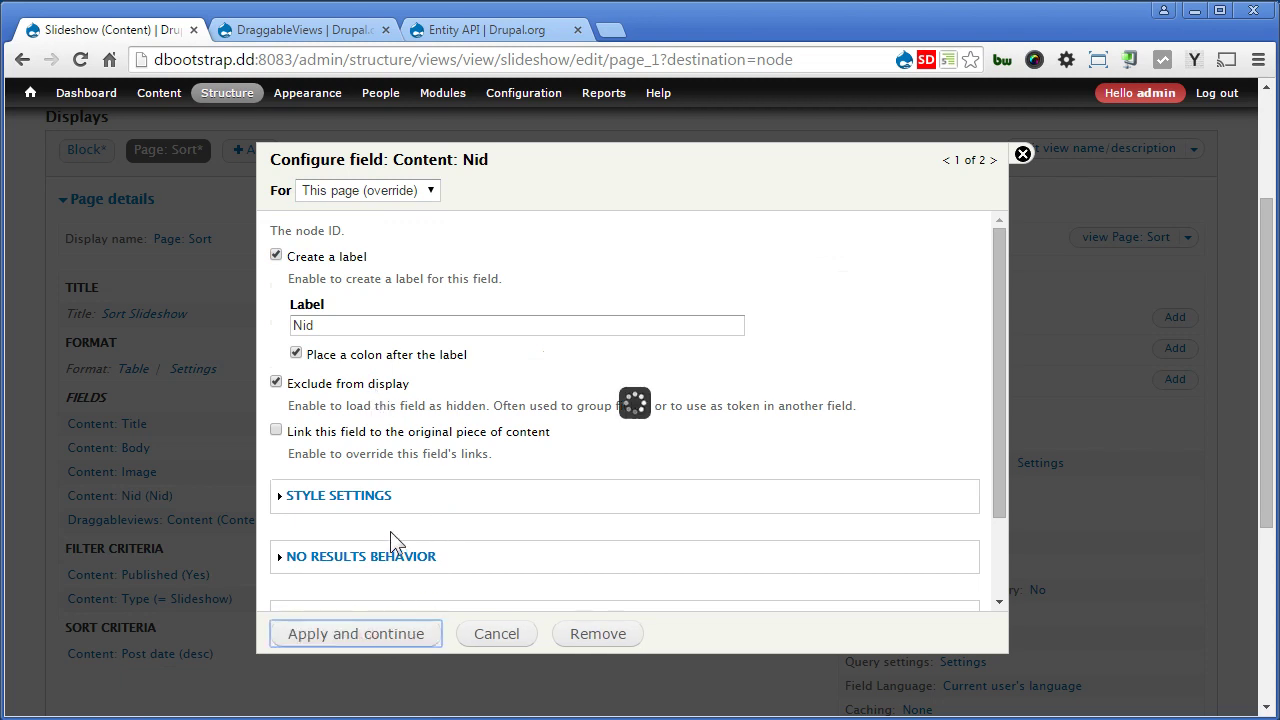
click(349, 638)
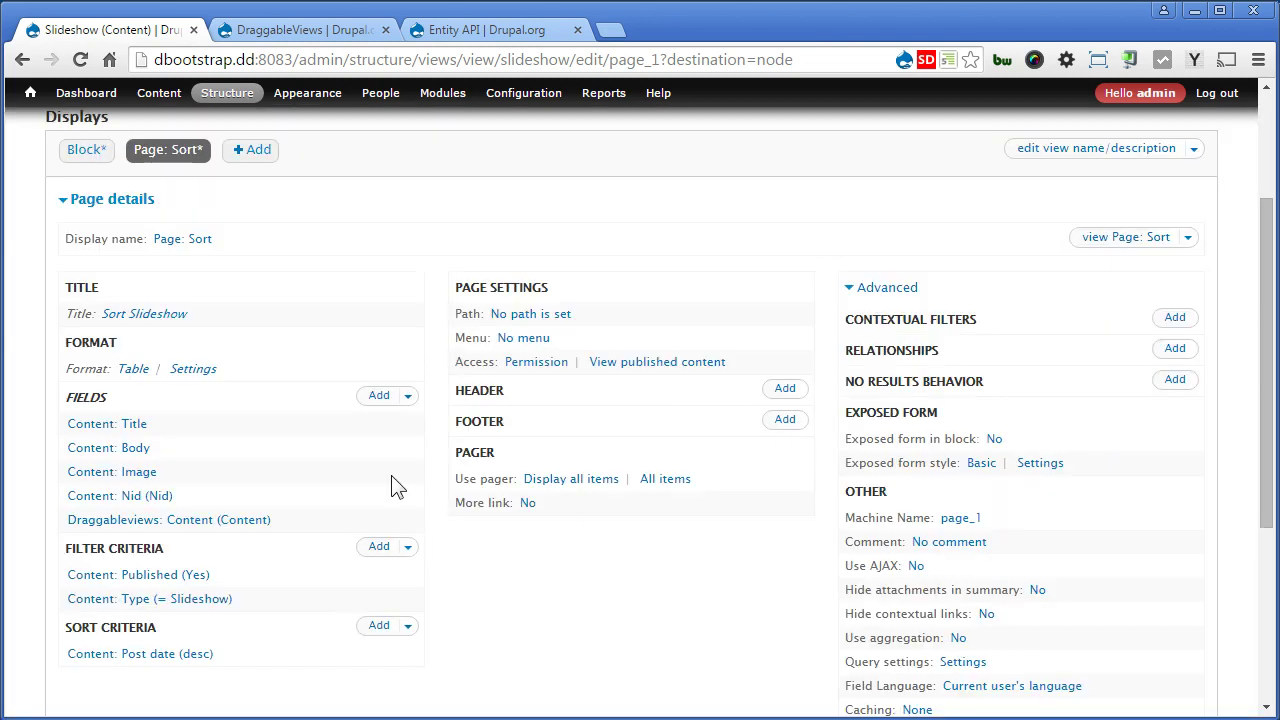
Rearrange the page's fields with Content: Nid first and Draggableviews: Content second, and remove the Body and Title fields
click(408, 396)
click(376, 420)
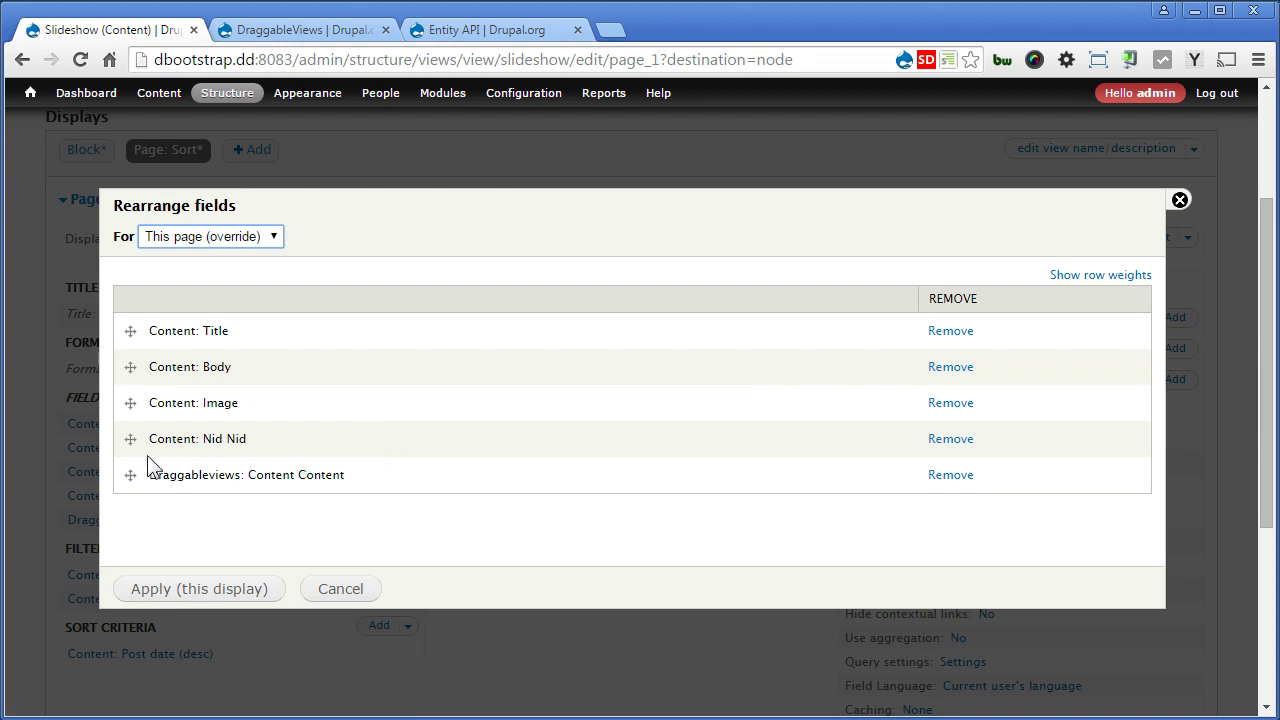
drag(130, 438, 132, 333)
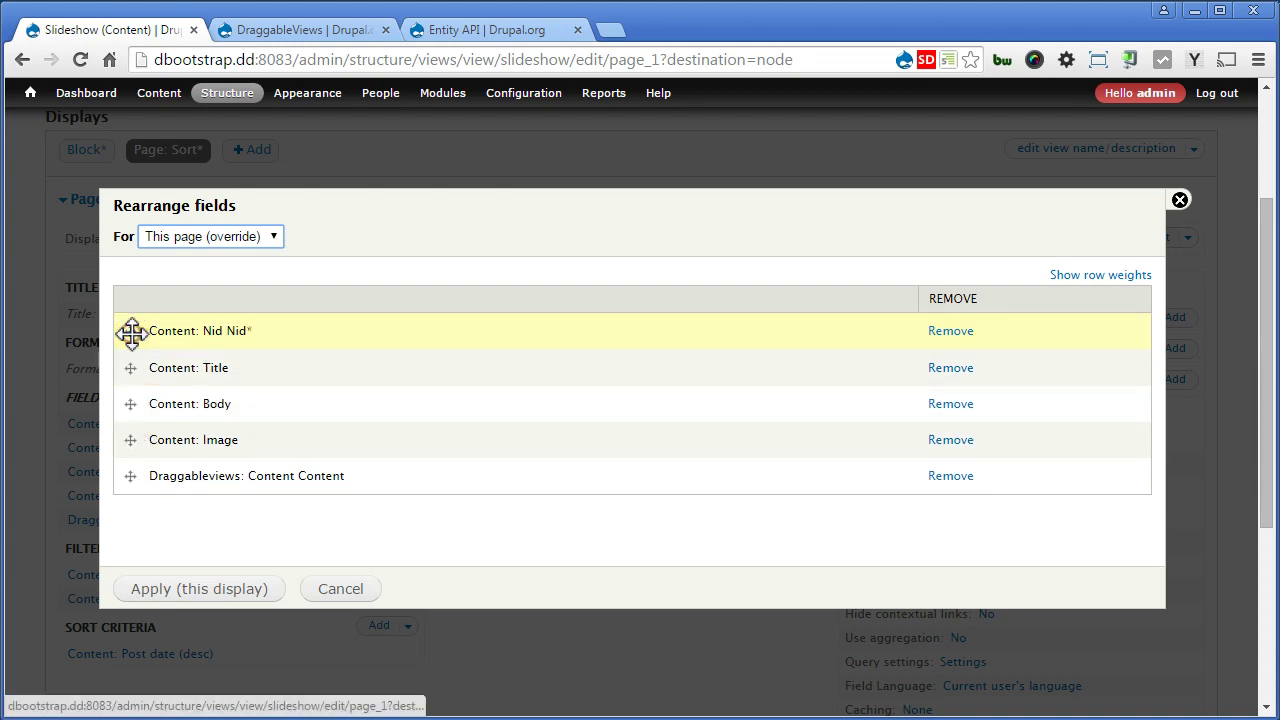
drag(130, 476, 148, 370)
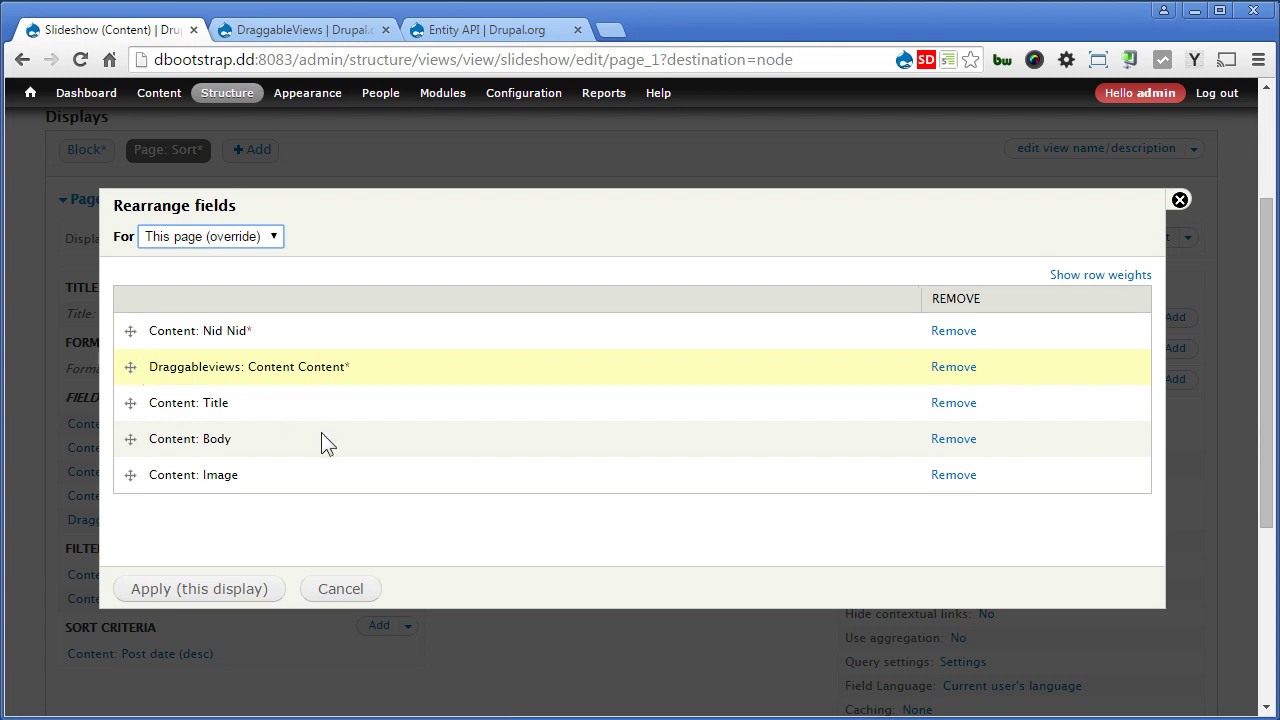
click(950, 440)
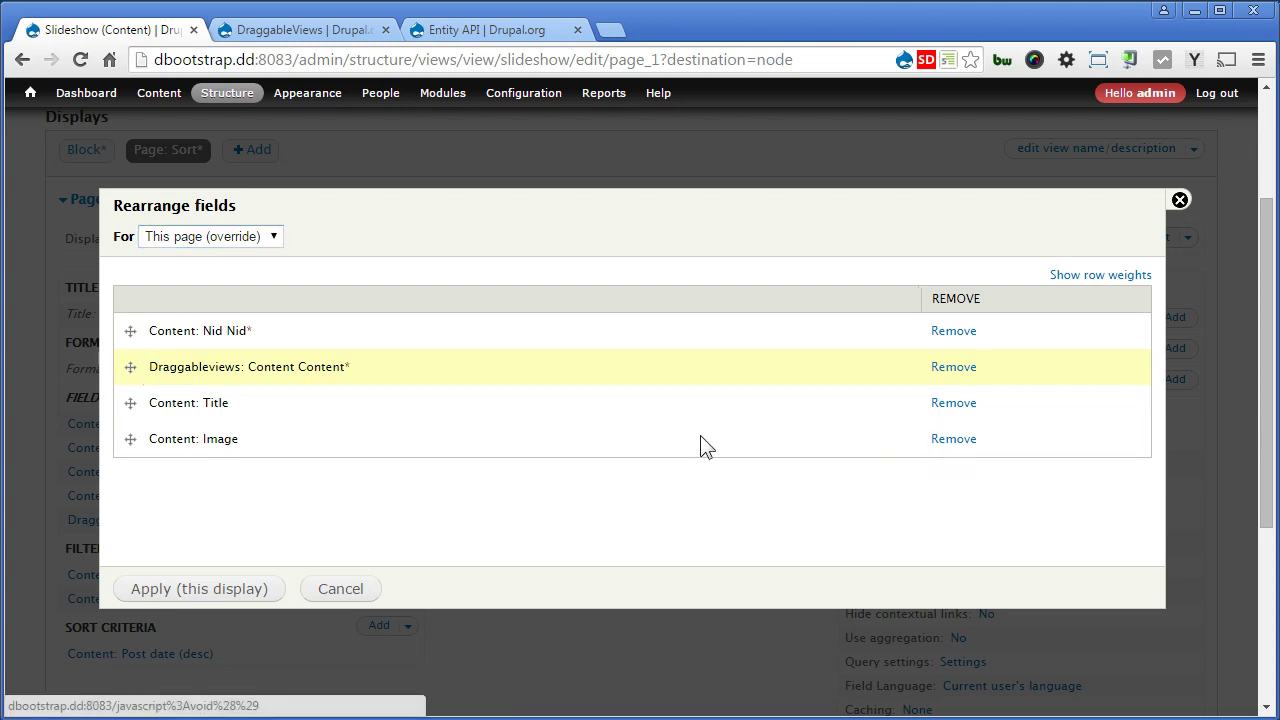
click(948, 404)
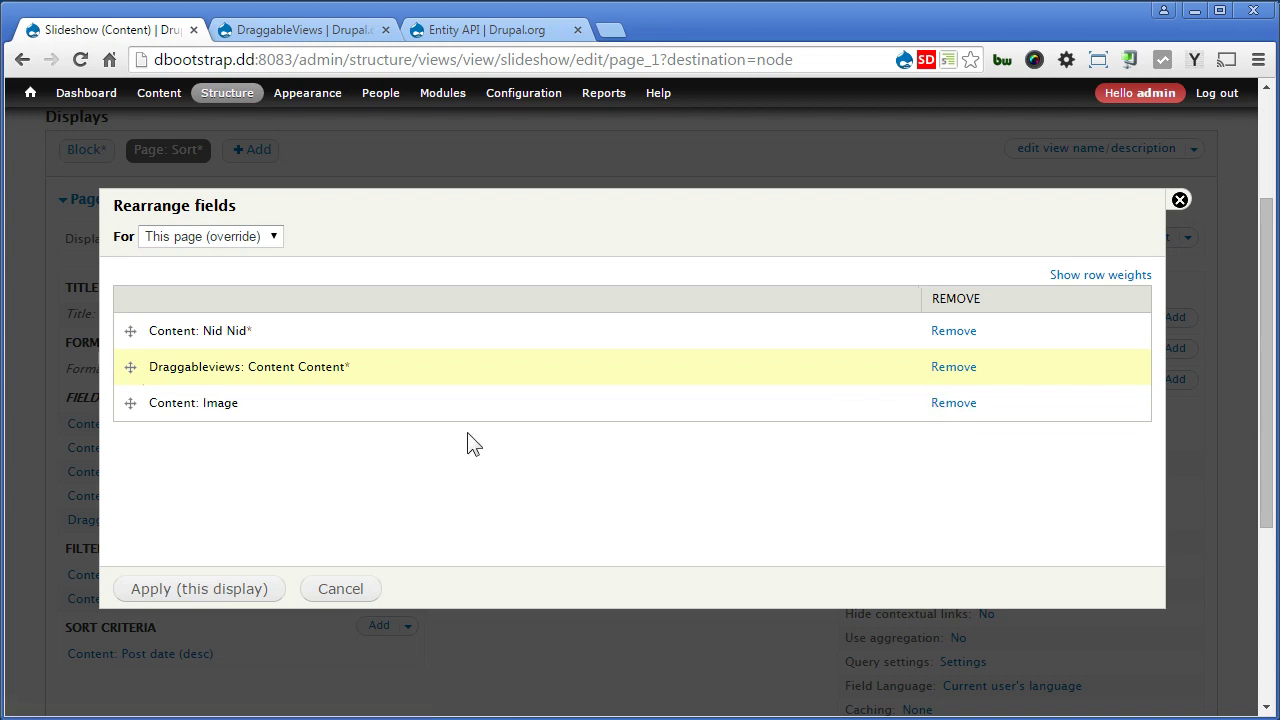
click(200, 594)
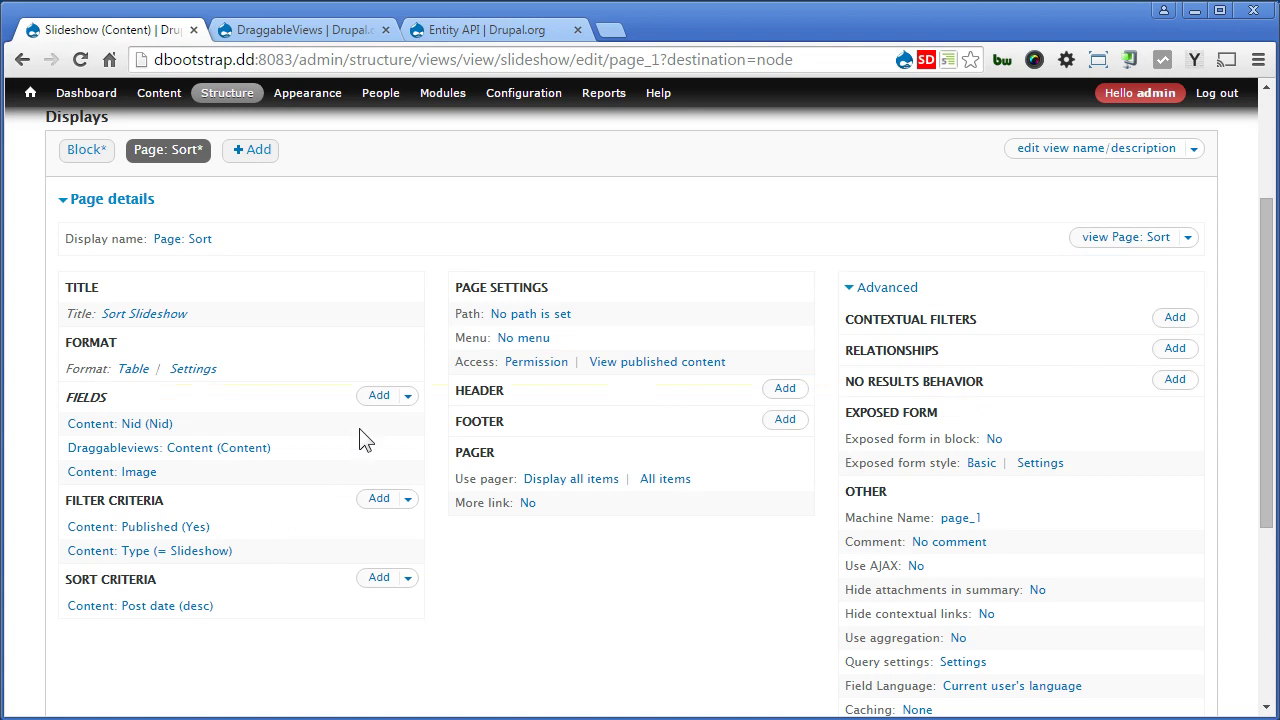
Add the Content: Edit link field to the Page: Sort display for this page only, accepting its default settings
click(376, 400)
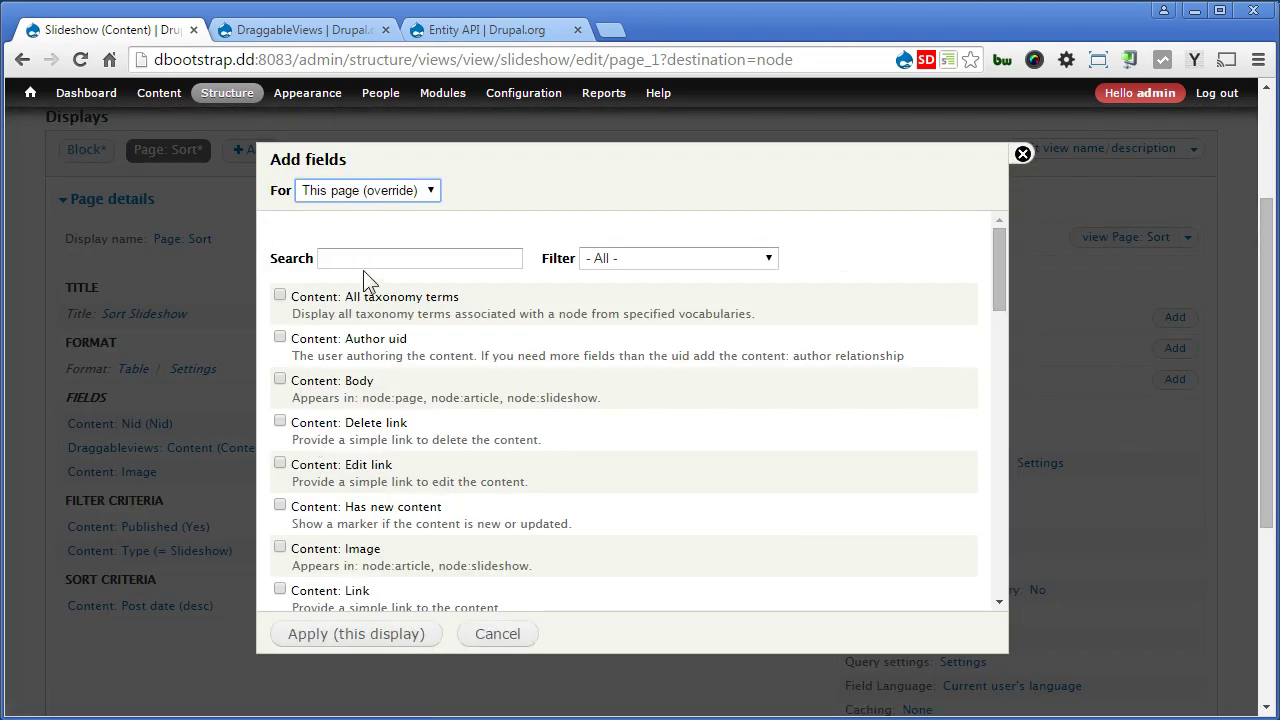
click(366, 258)
text(edit)
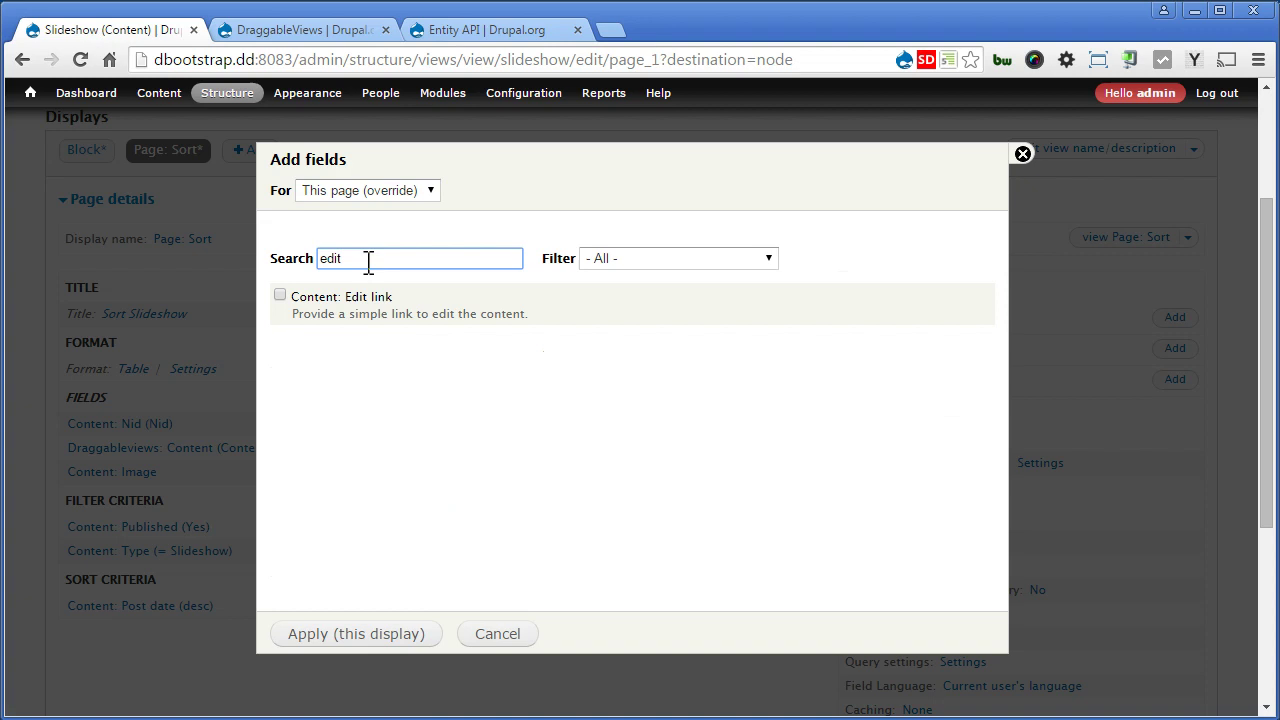
click(365, 296)
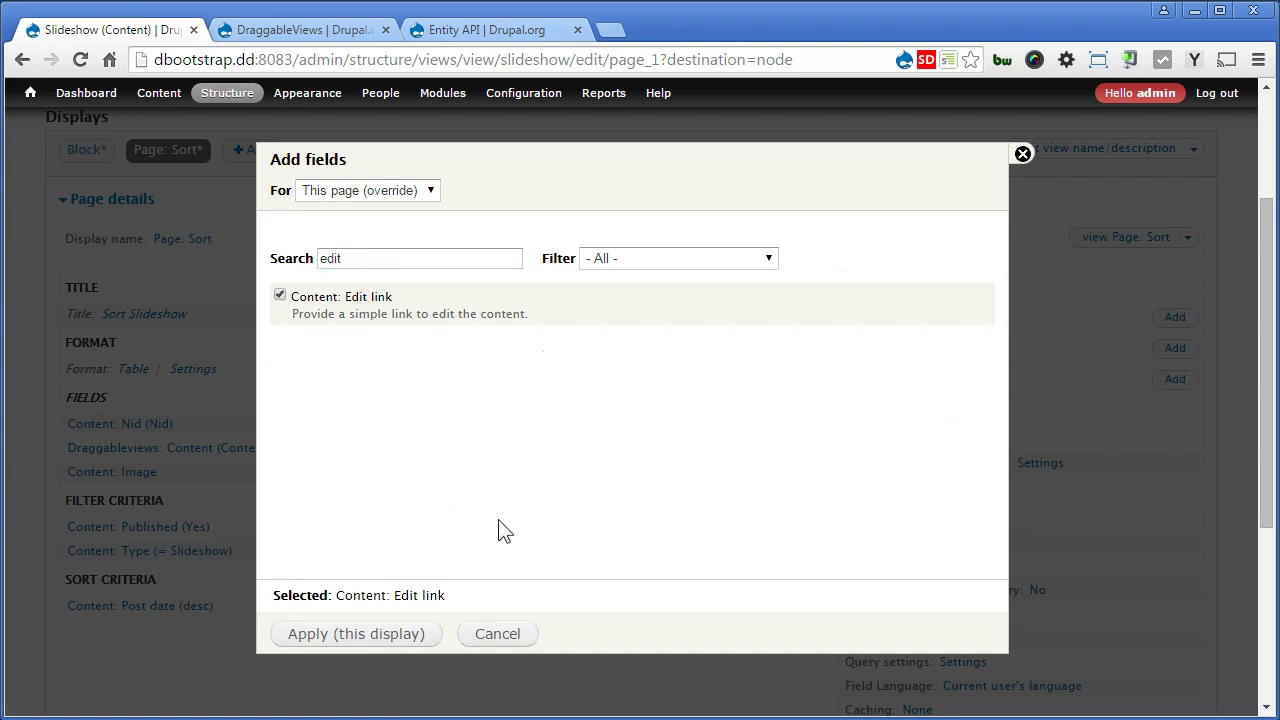
click(342, 634)
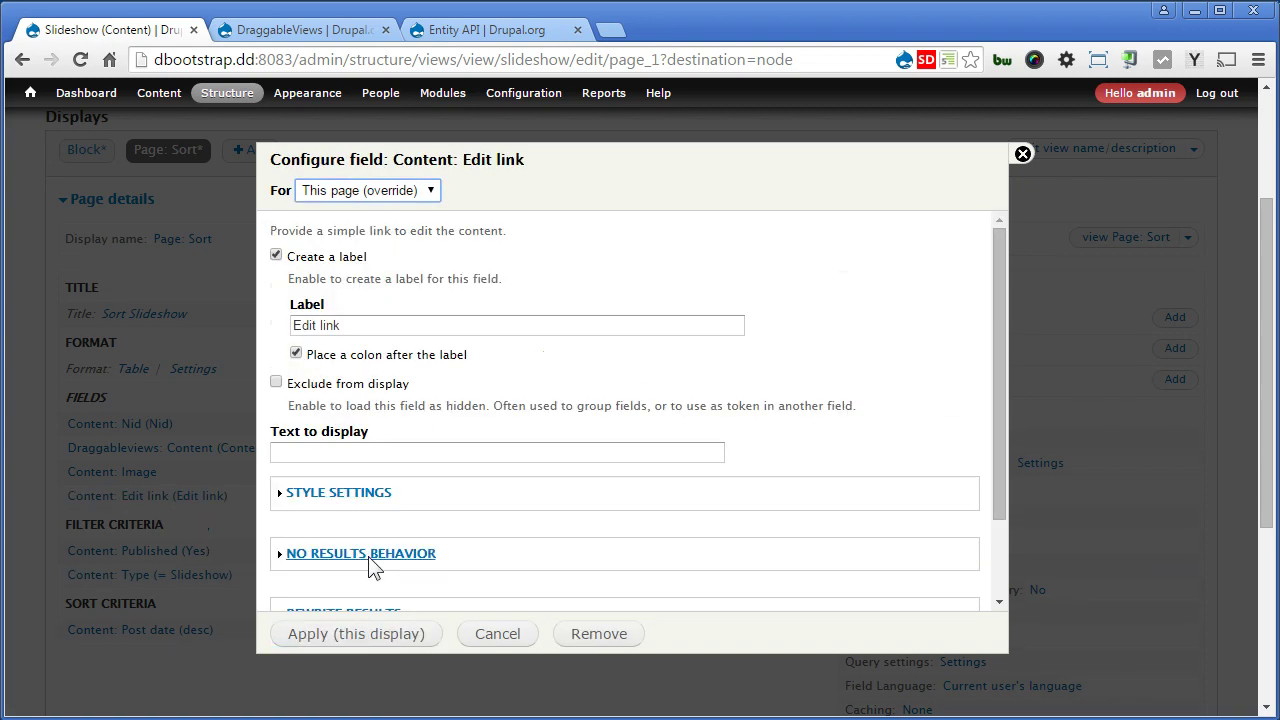
click(347, 638)
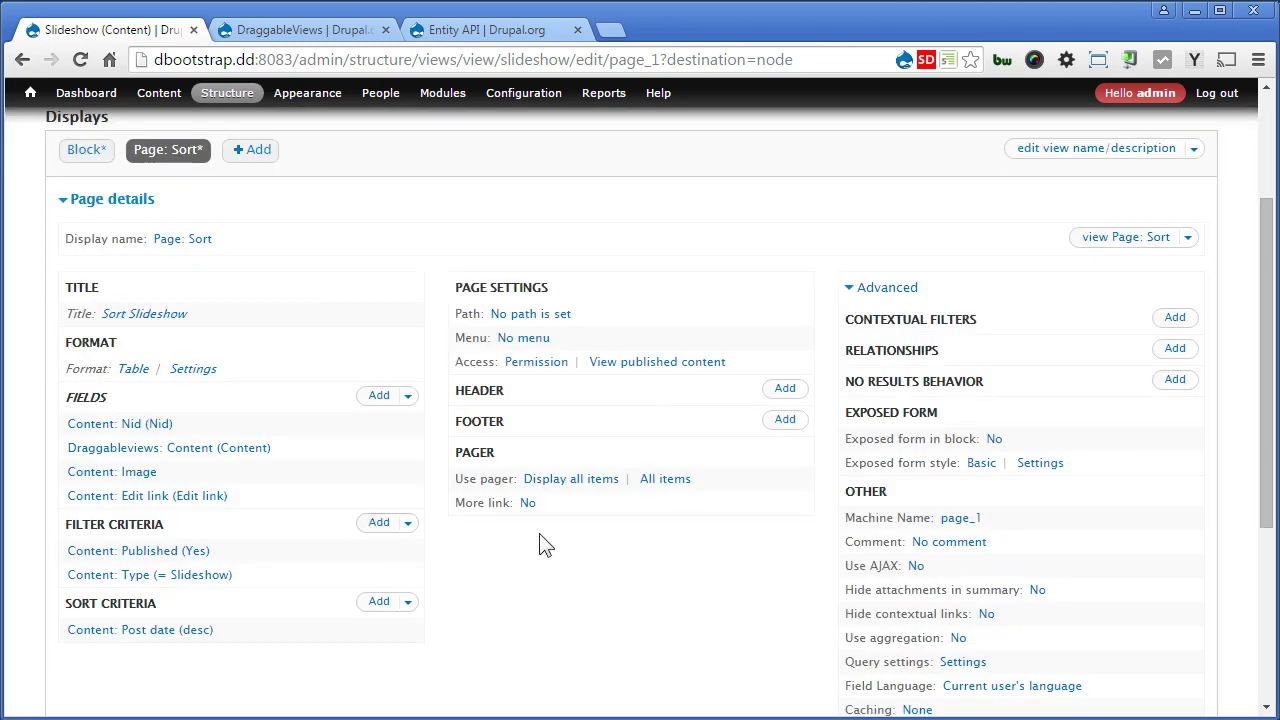
Set the path of the Page: Sort display to admin/content/sort/slideshow
scroll(540, 545, down, 3)
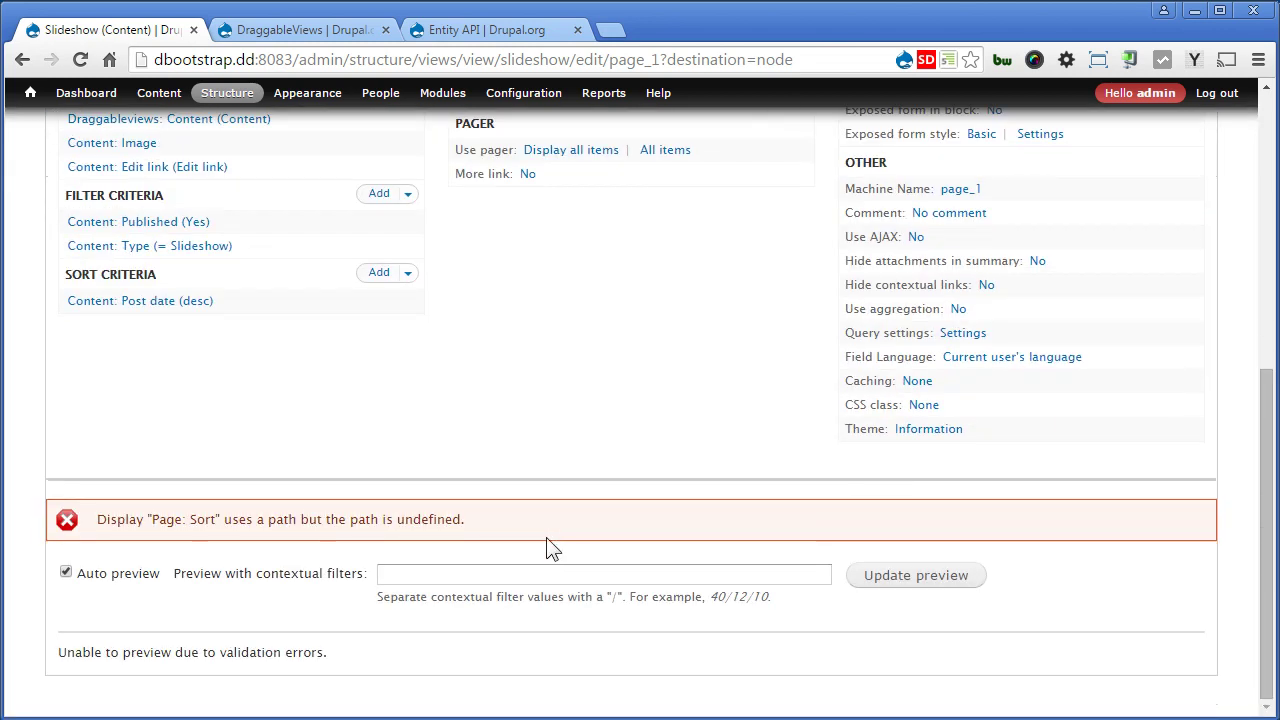
scroll(545, 545, up, 5)
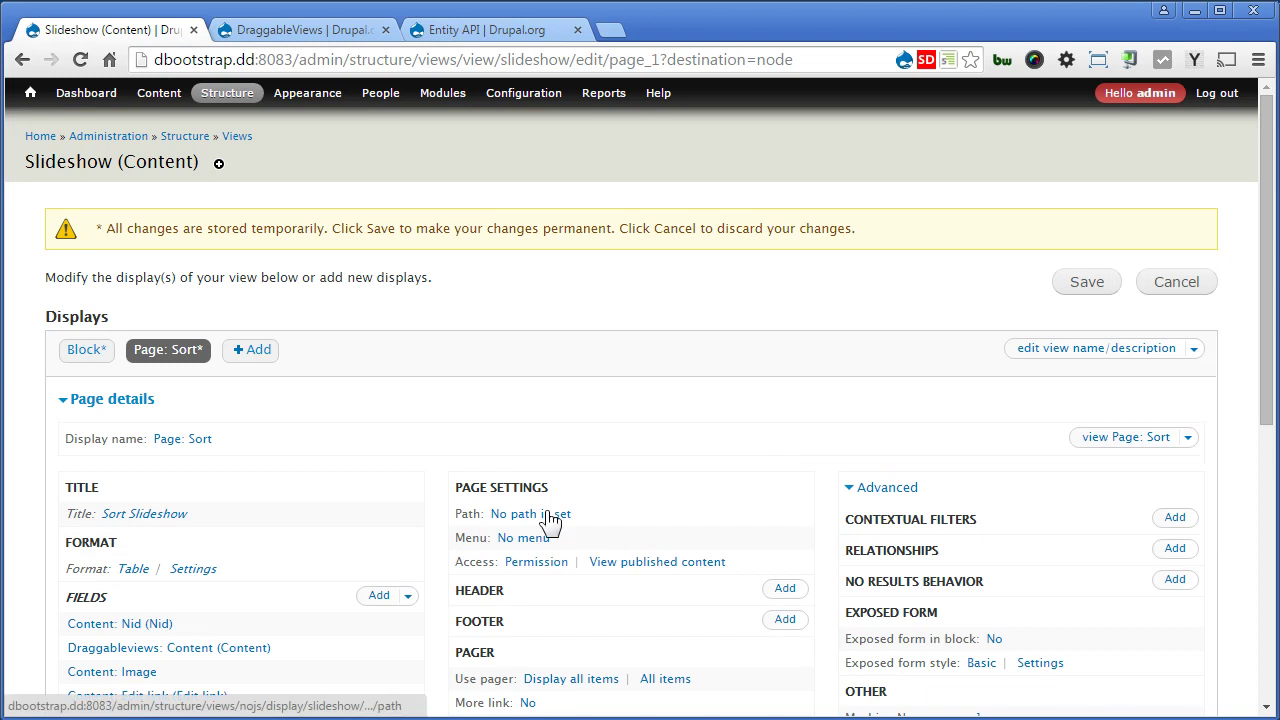
click(547, 516)
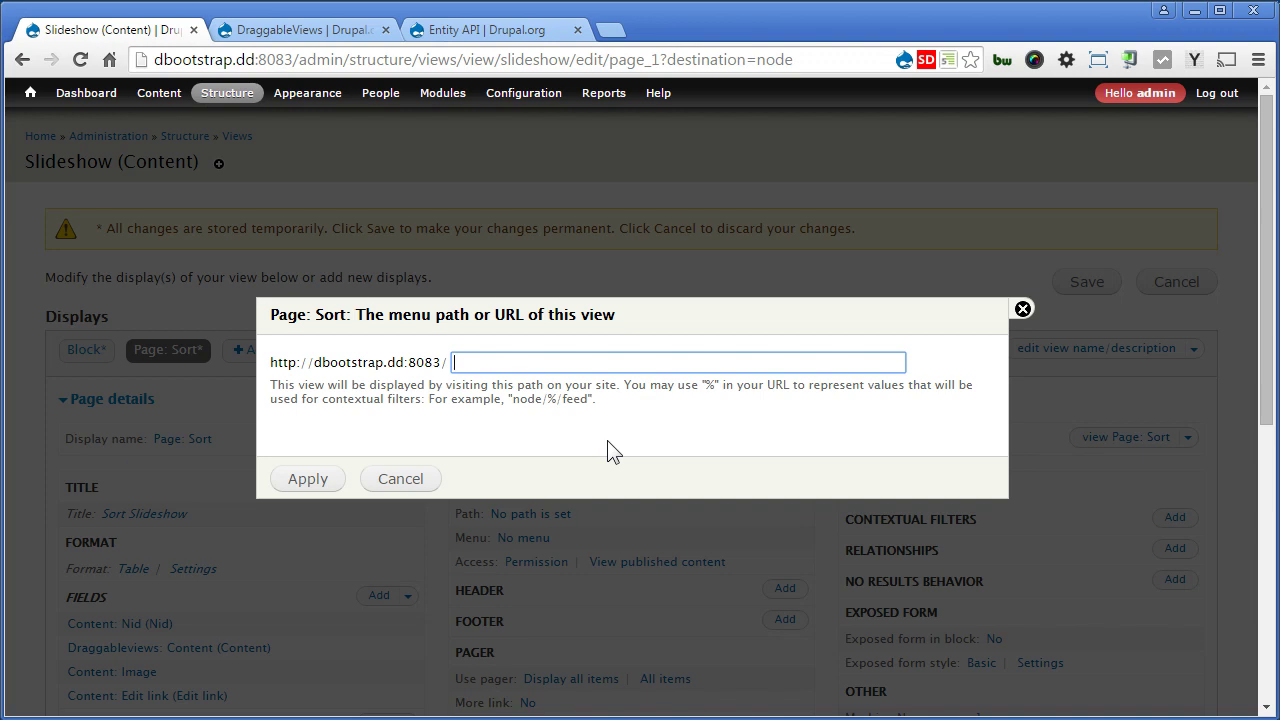
mouse_move(155, 105)
text(admin/content/sort/slideshow)
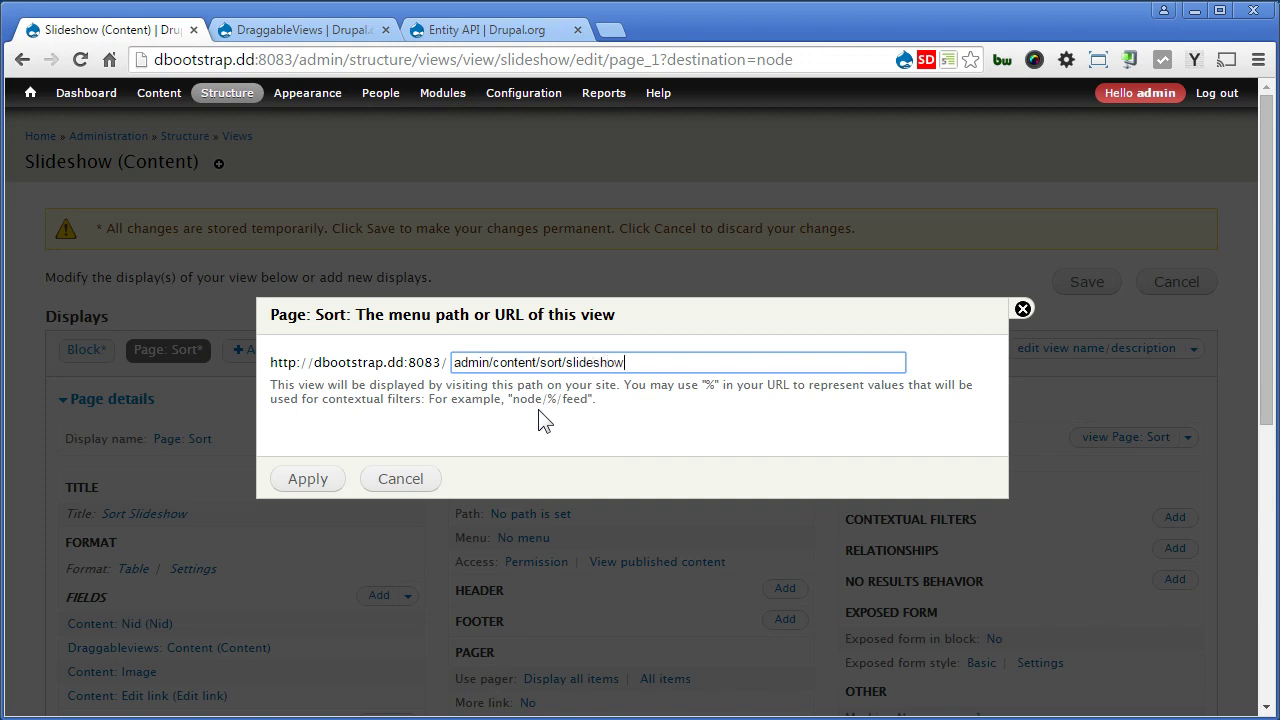
drag(537, 362, 380, 360)
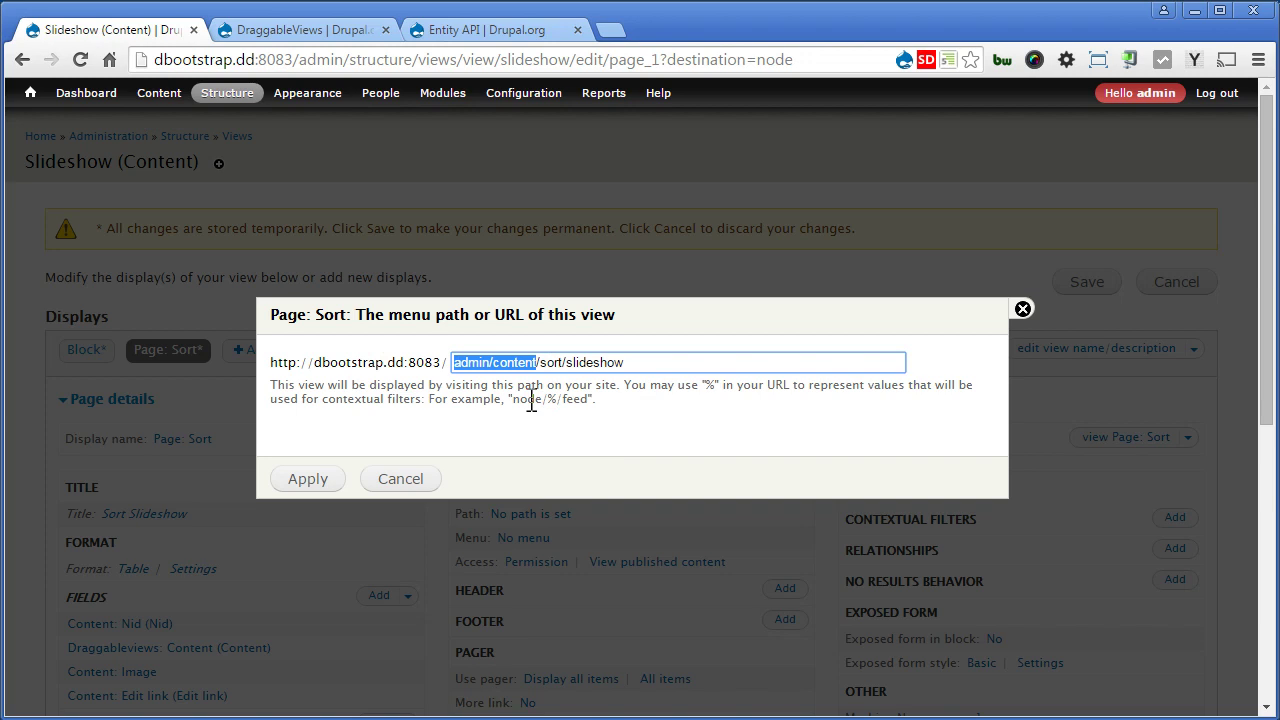
mouse_move(158, 102)
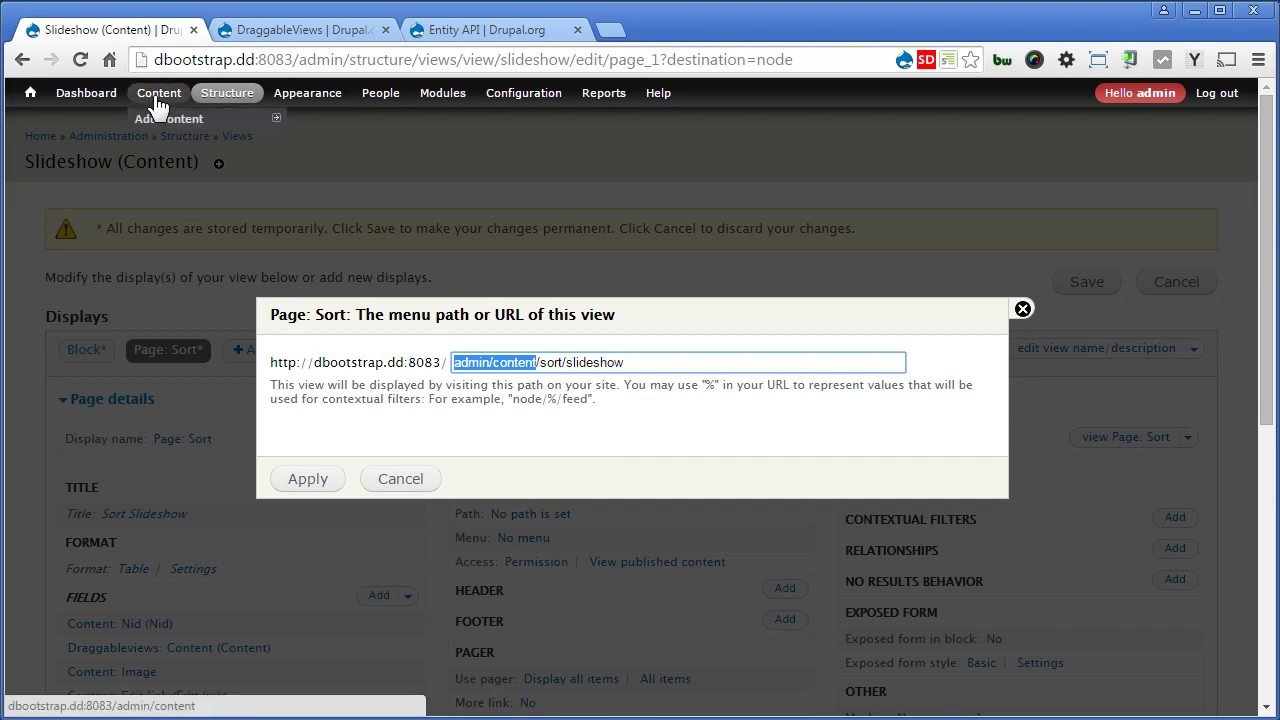
click(306, 480)
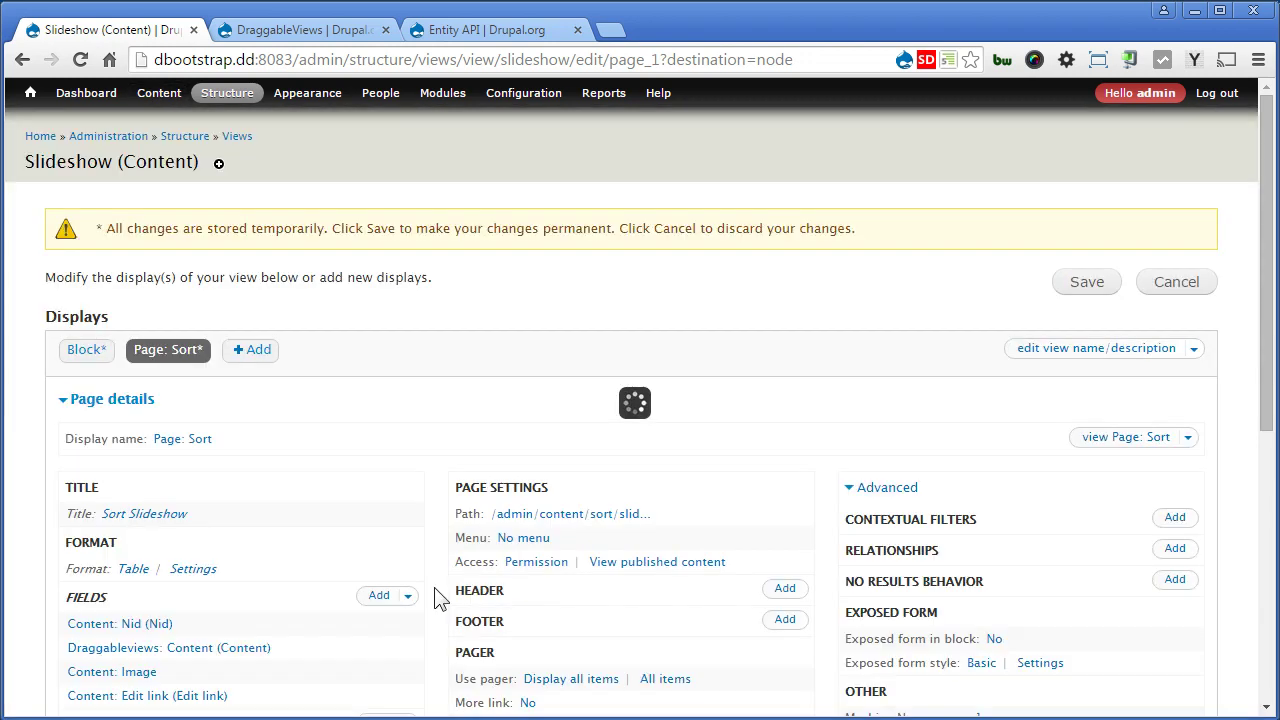
Give the Page: Sort display a normal menu entry titled Sort Slideshow in the Management menu
click(518, 540)
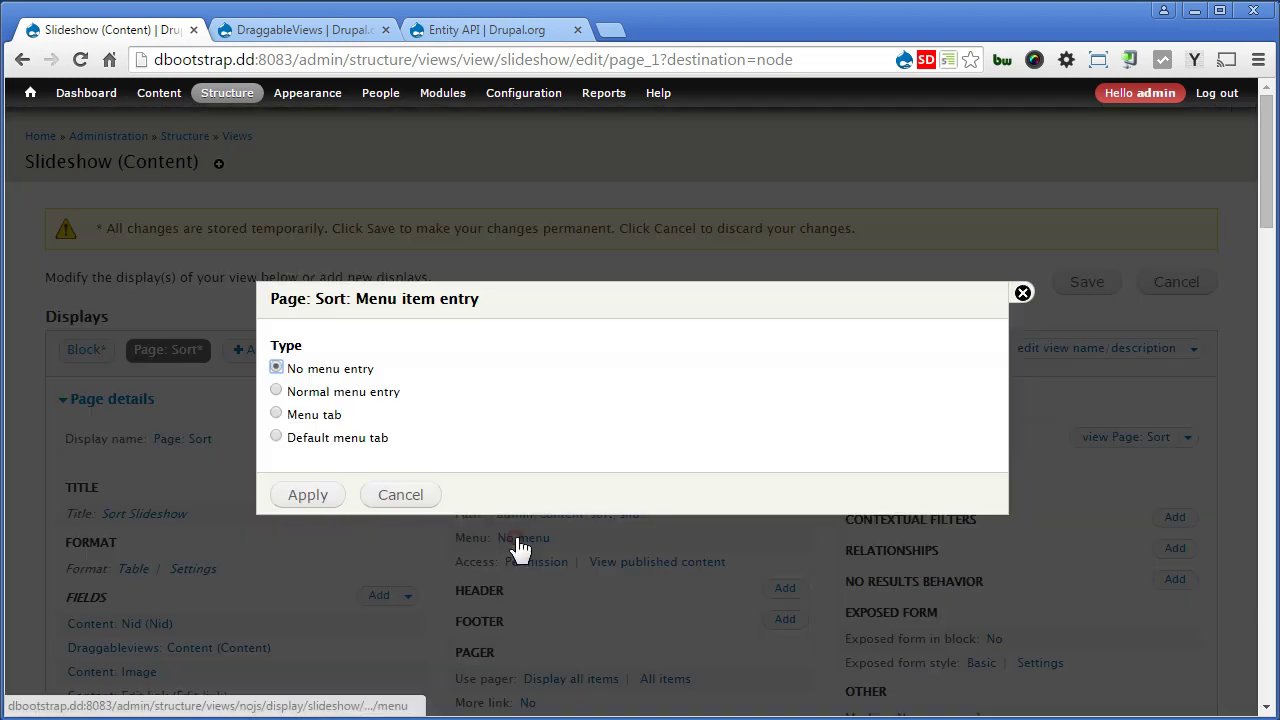
click(375, 392)
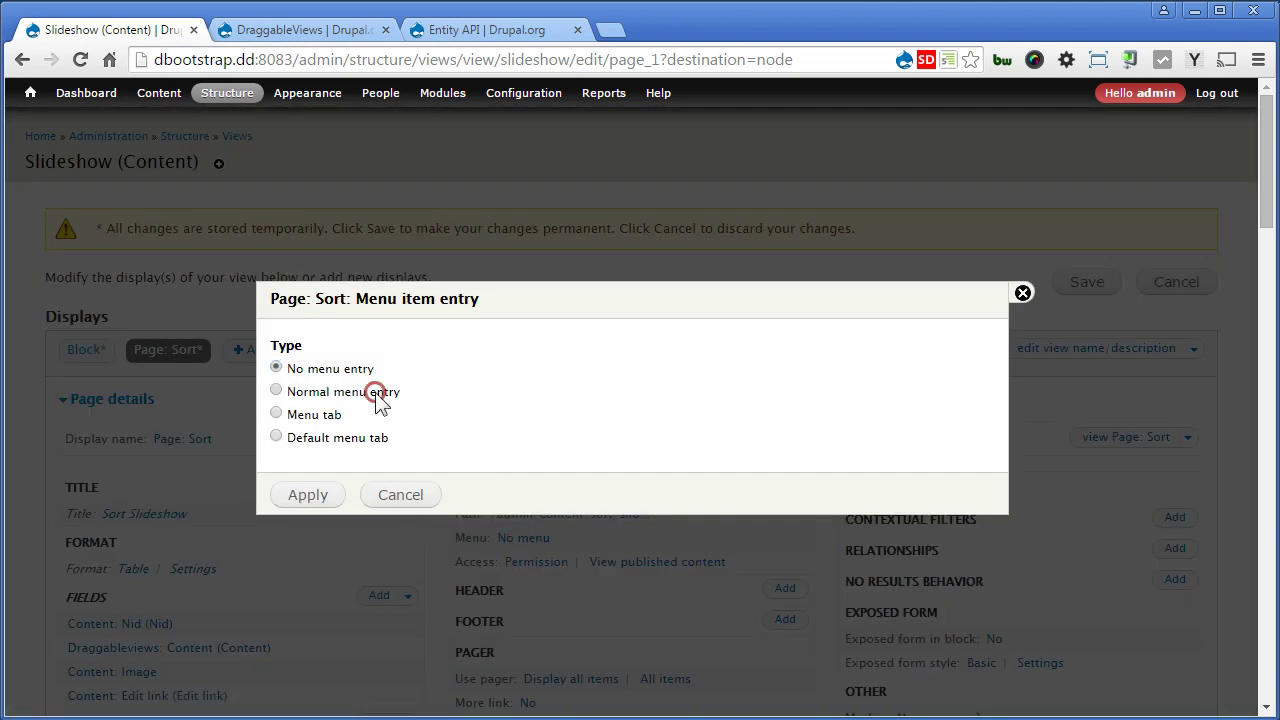
click(536, 365)
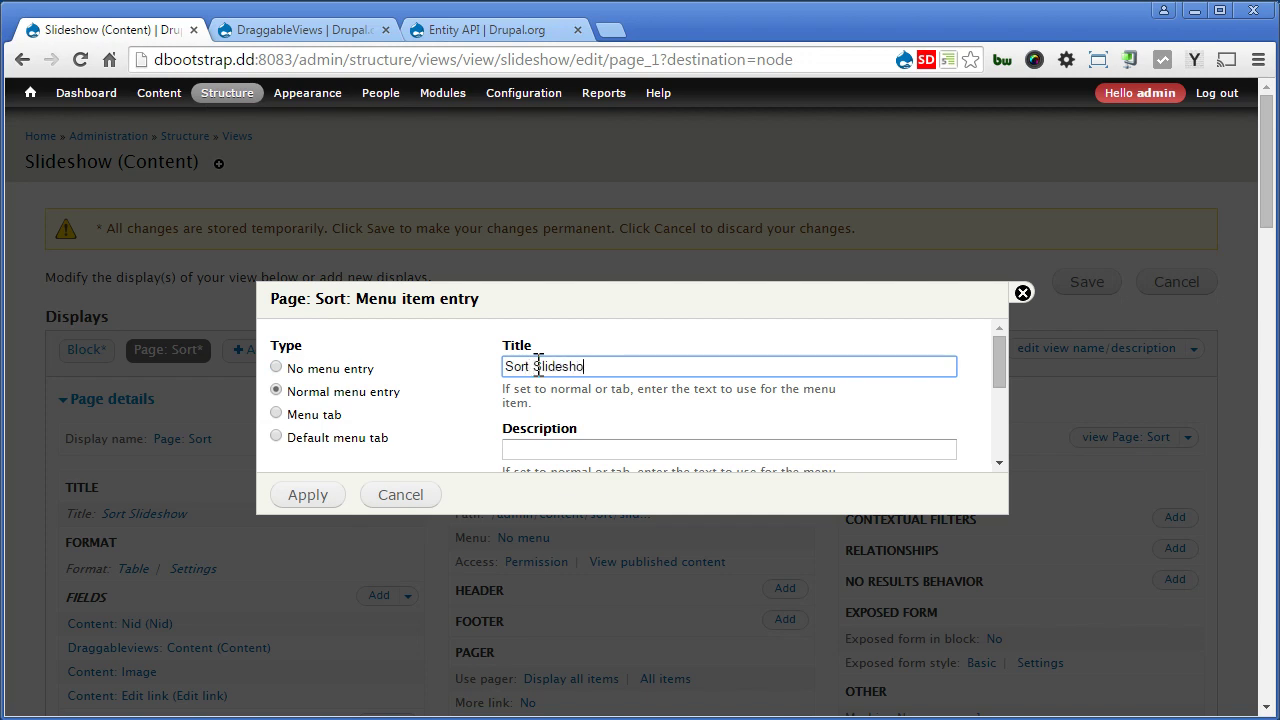
scroll(629, 420, down, 3)
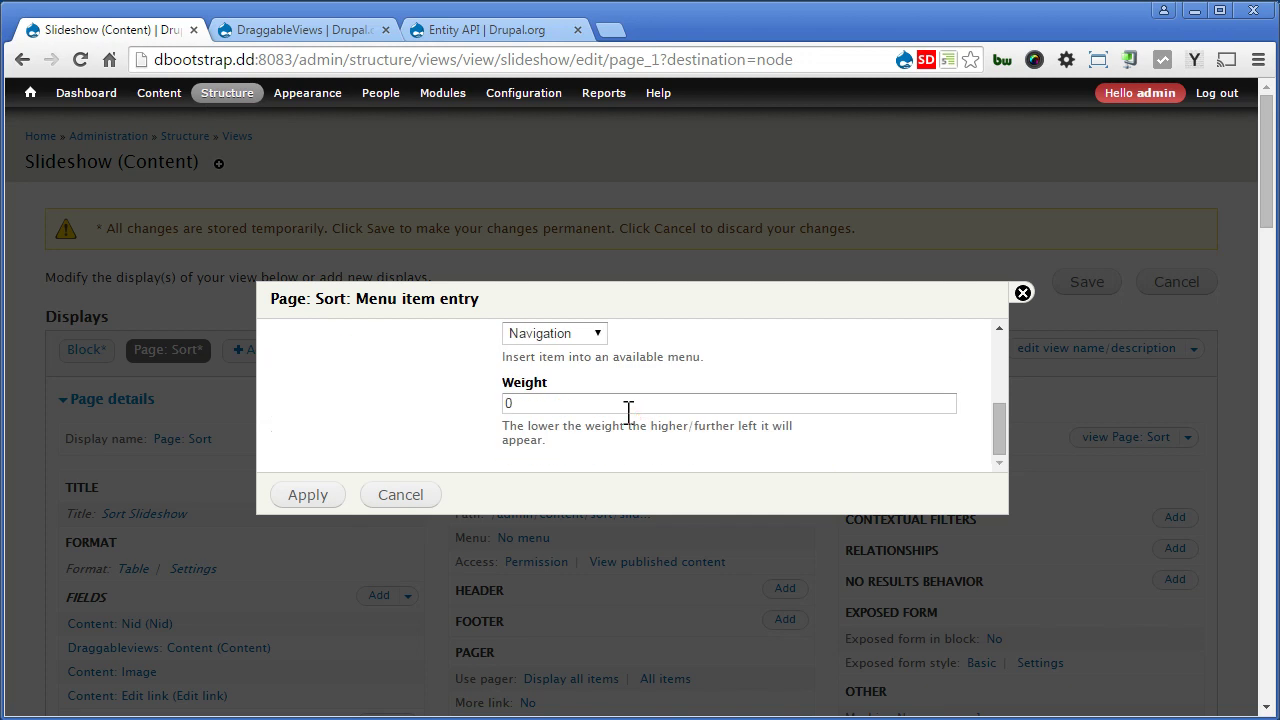
drag(999, 435, 1000, 424)
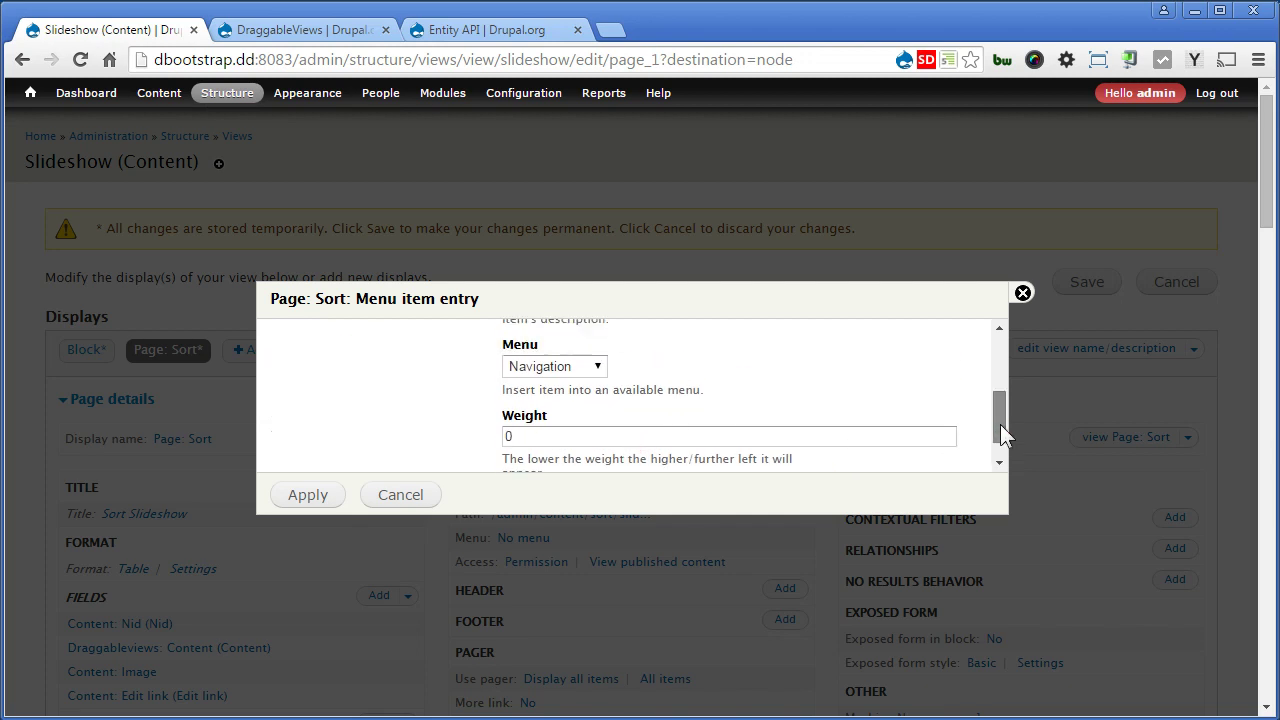
click(585, 370)
click(567, 404)
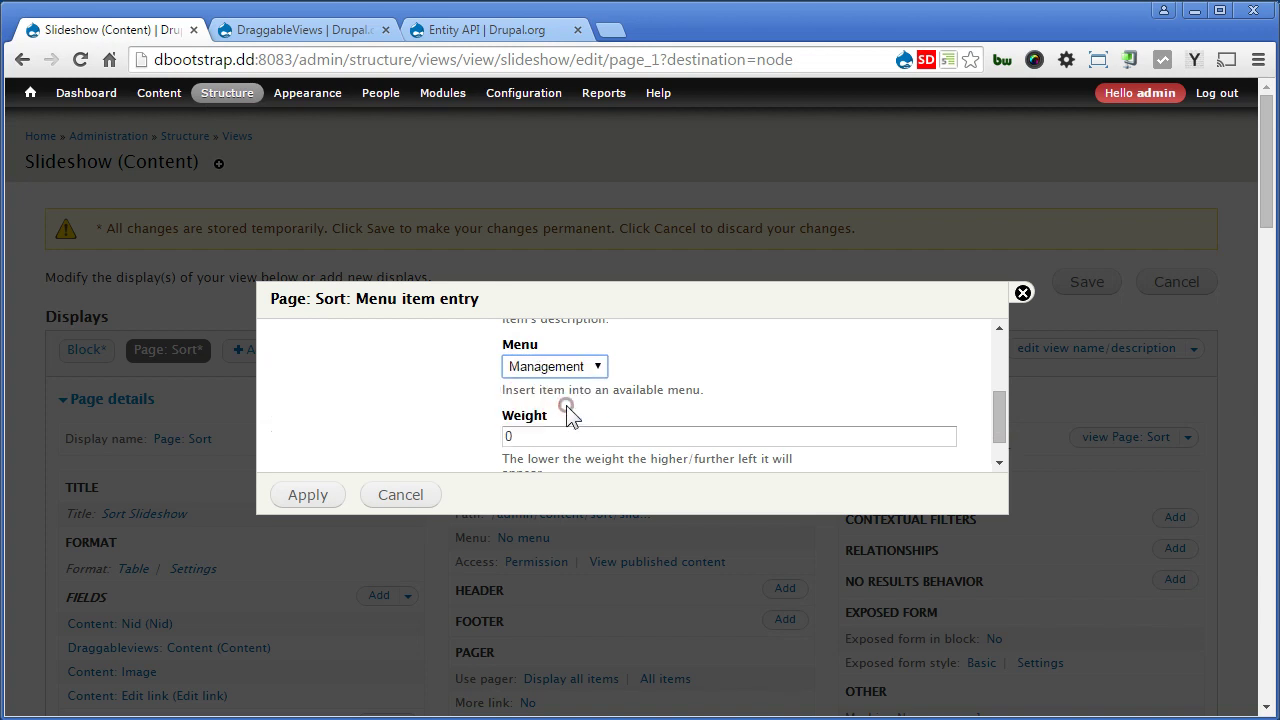
click(300, 496)
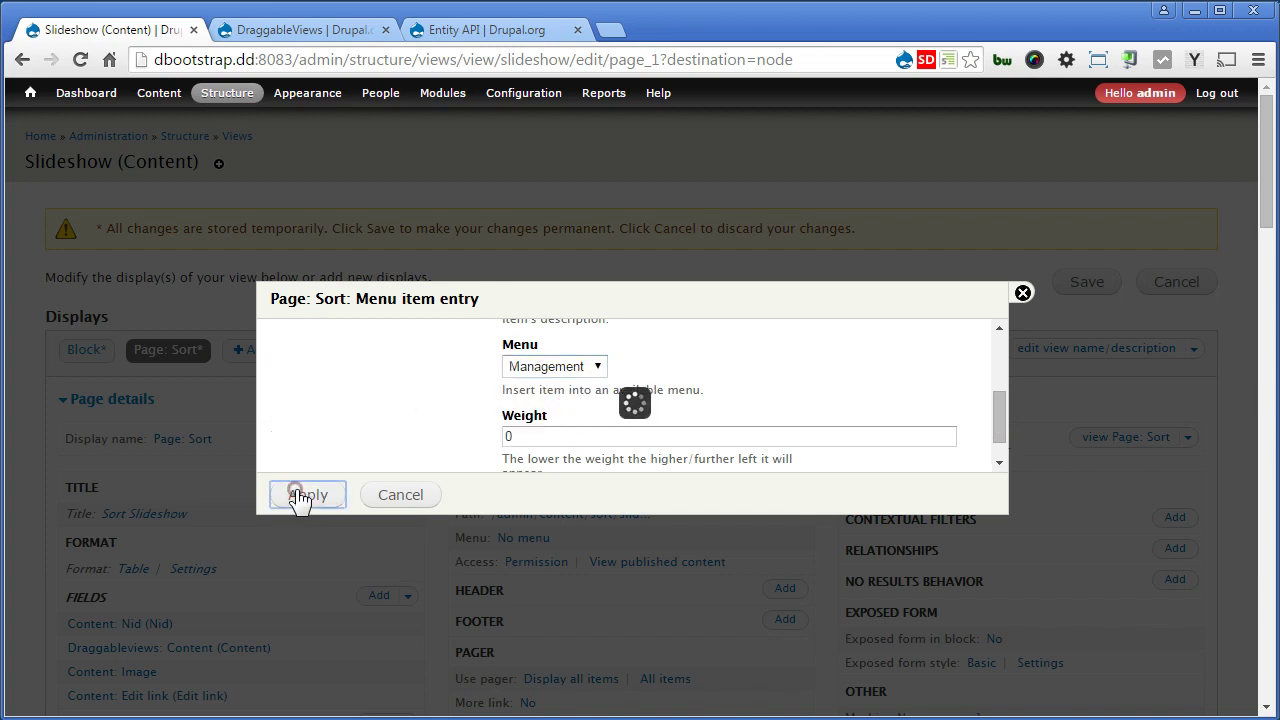
Set the Content: Image field's image style to Thumbnail (100x100) for this page only
scroll(302, 500, down, 8)
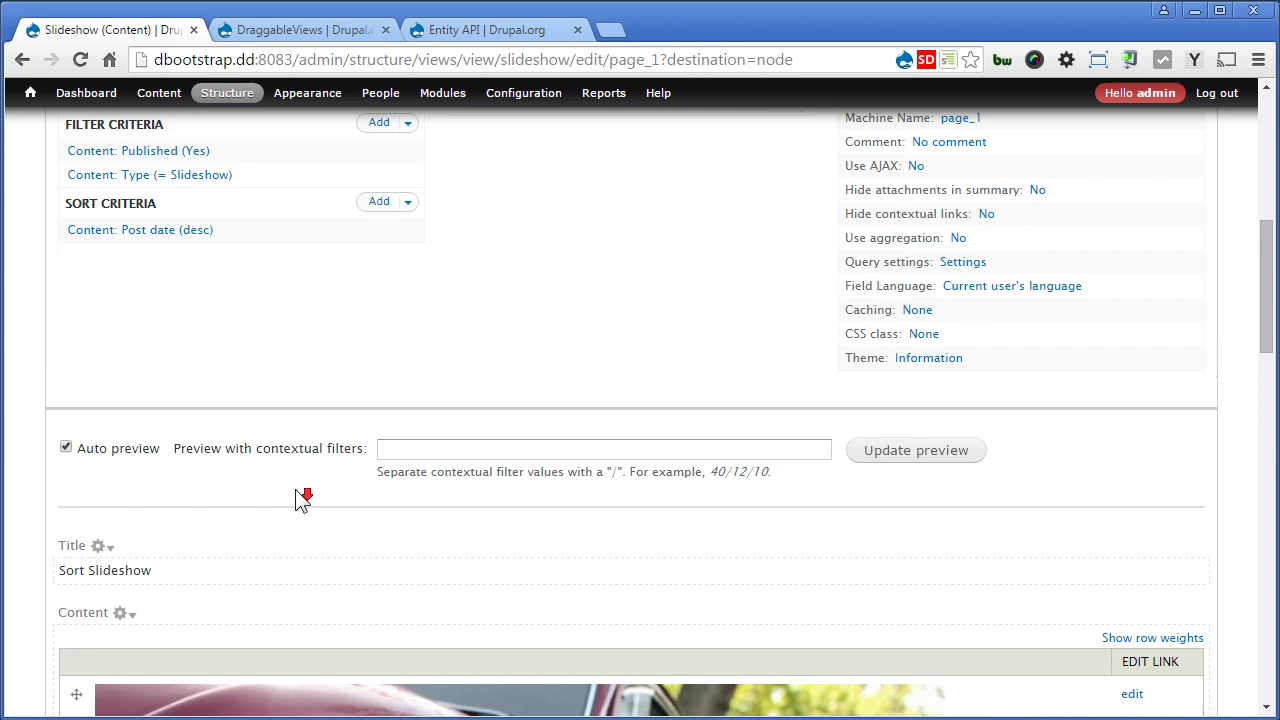
scroll(298, 500, down, 1)
scroll(295, 489, down, 7)
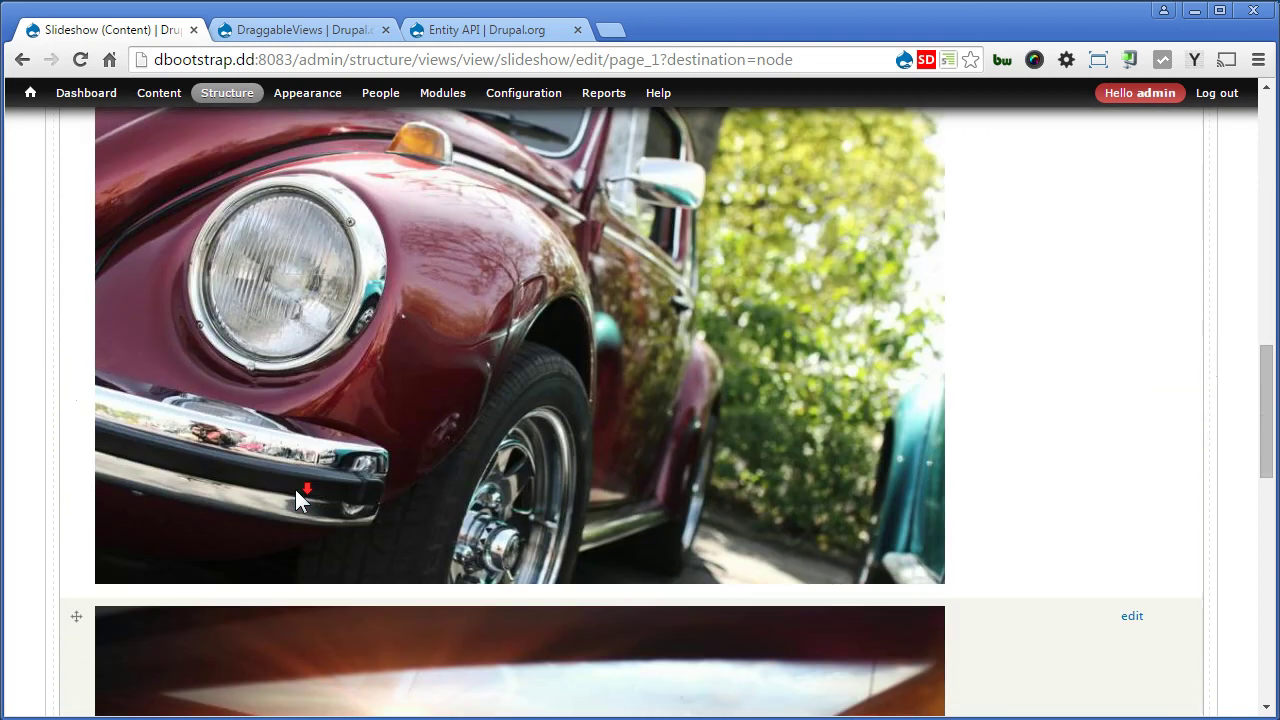
scroll(294, 486, up, 7)
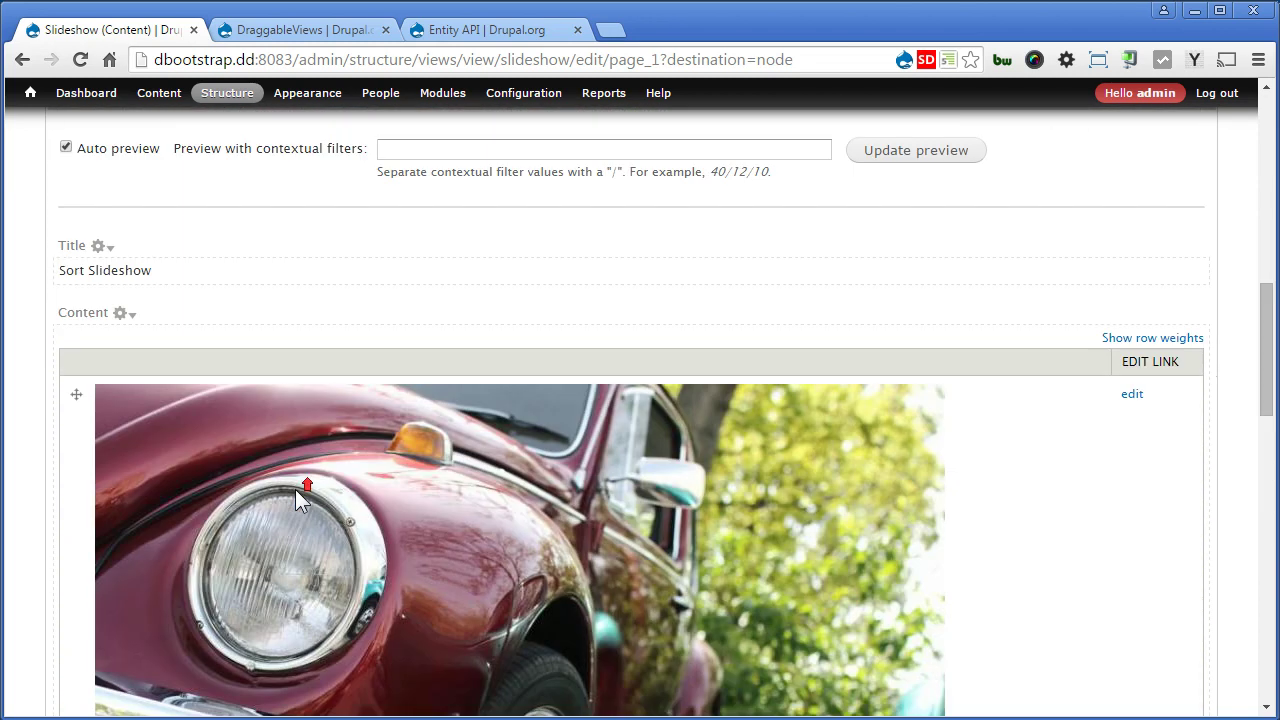
scroll(298, 495, up, 6)
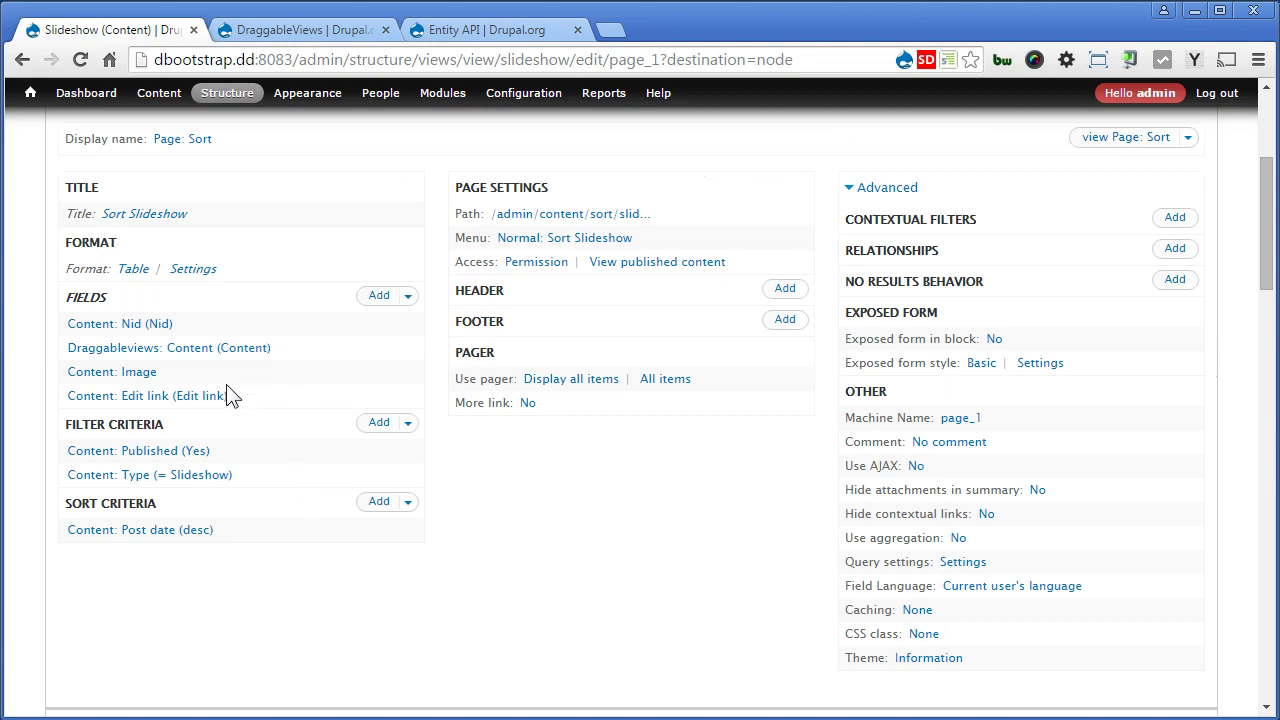
click(138, 371)
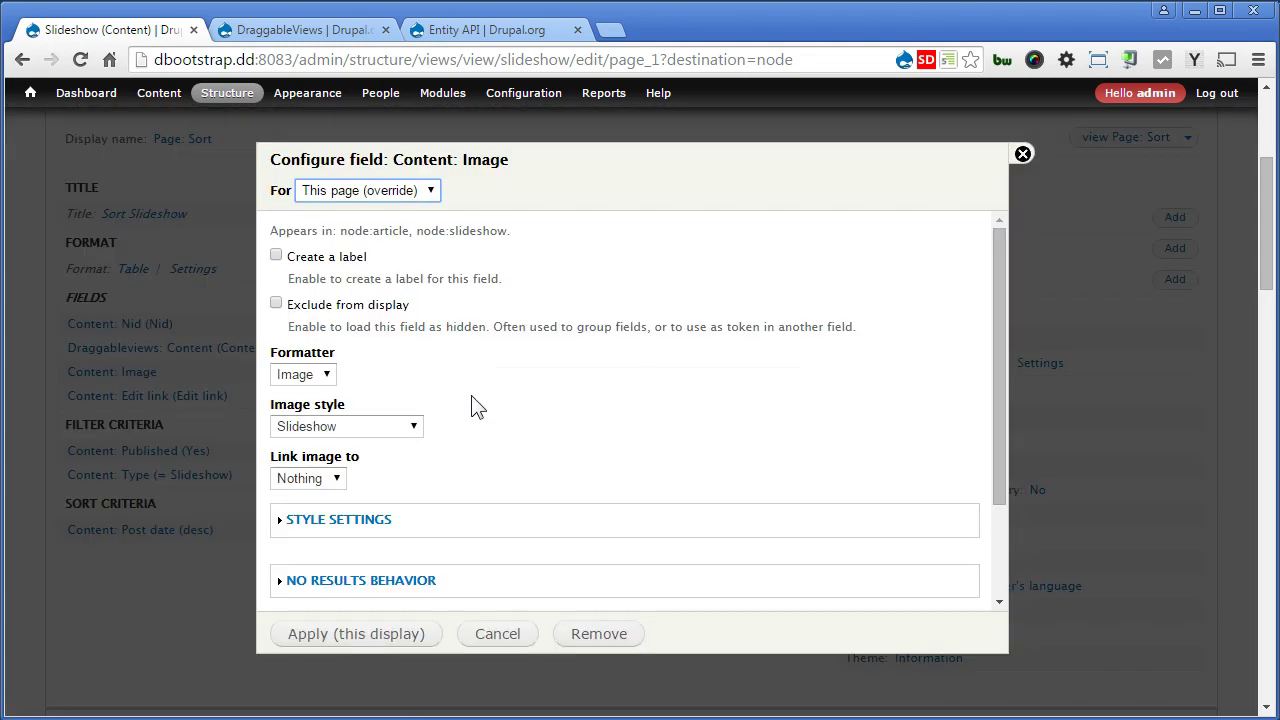
click(409, 424)
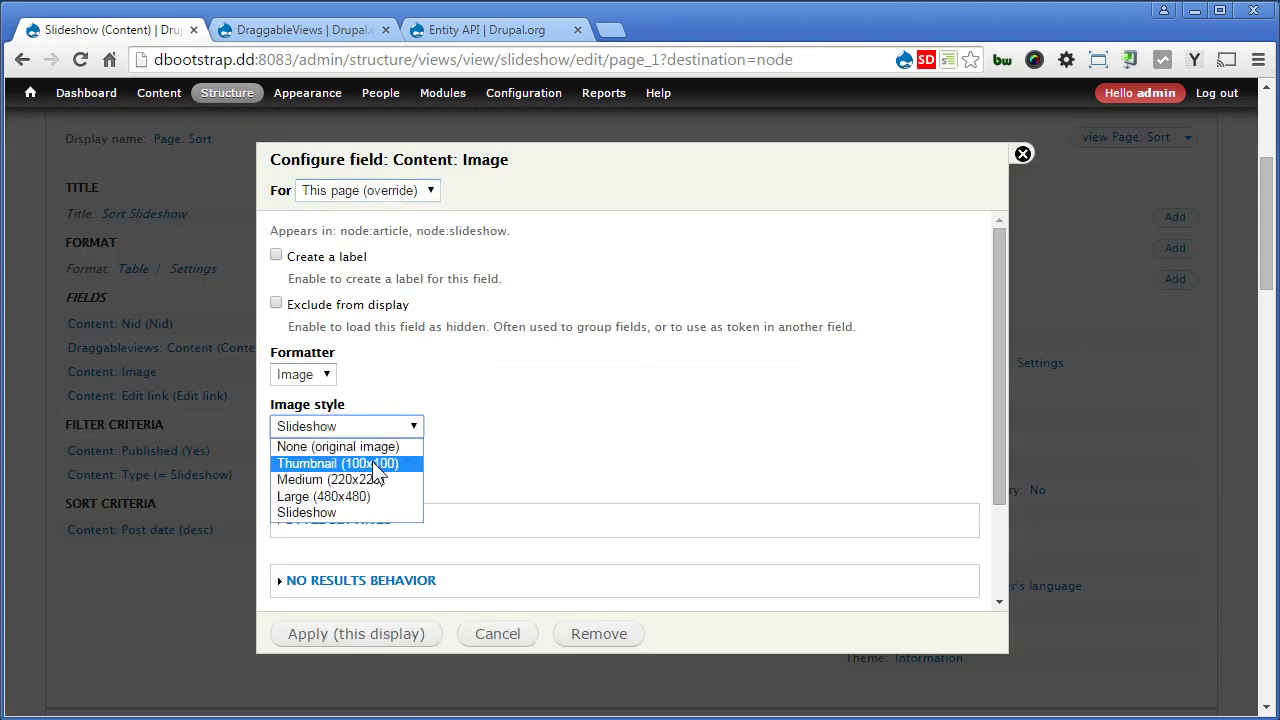
click(372, 463)
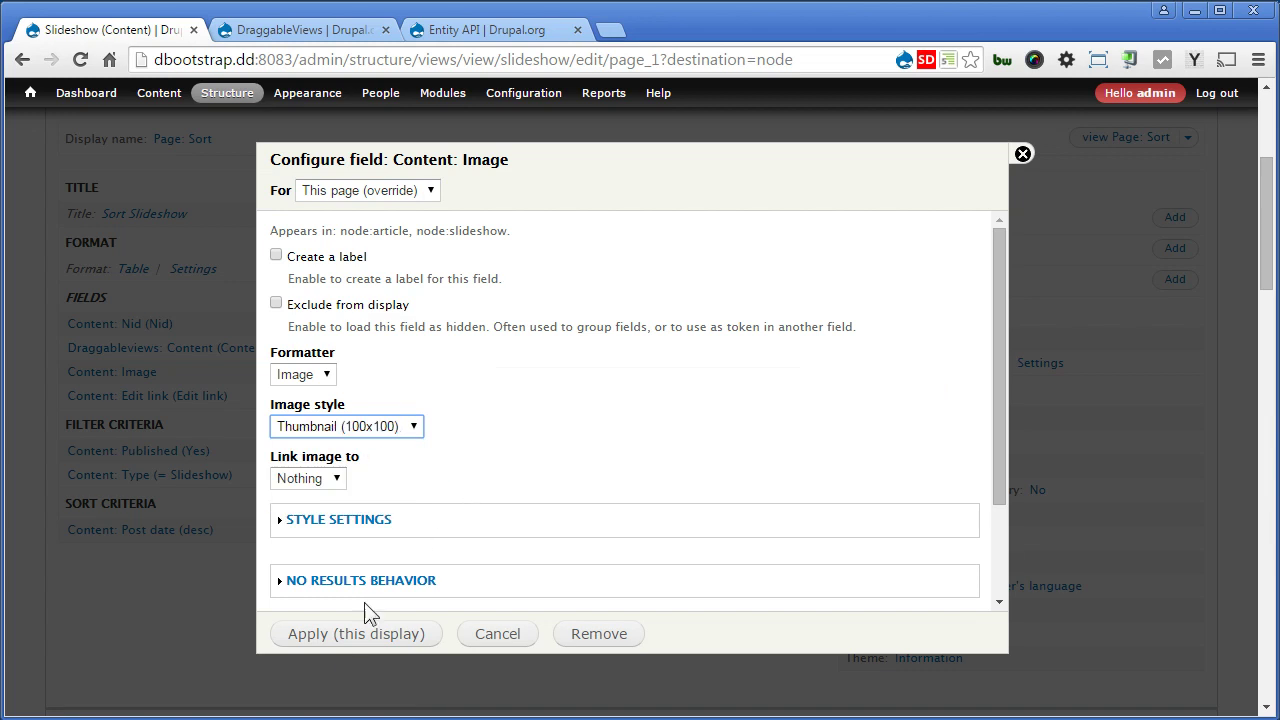
click(352, 636)
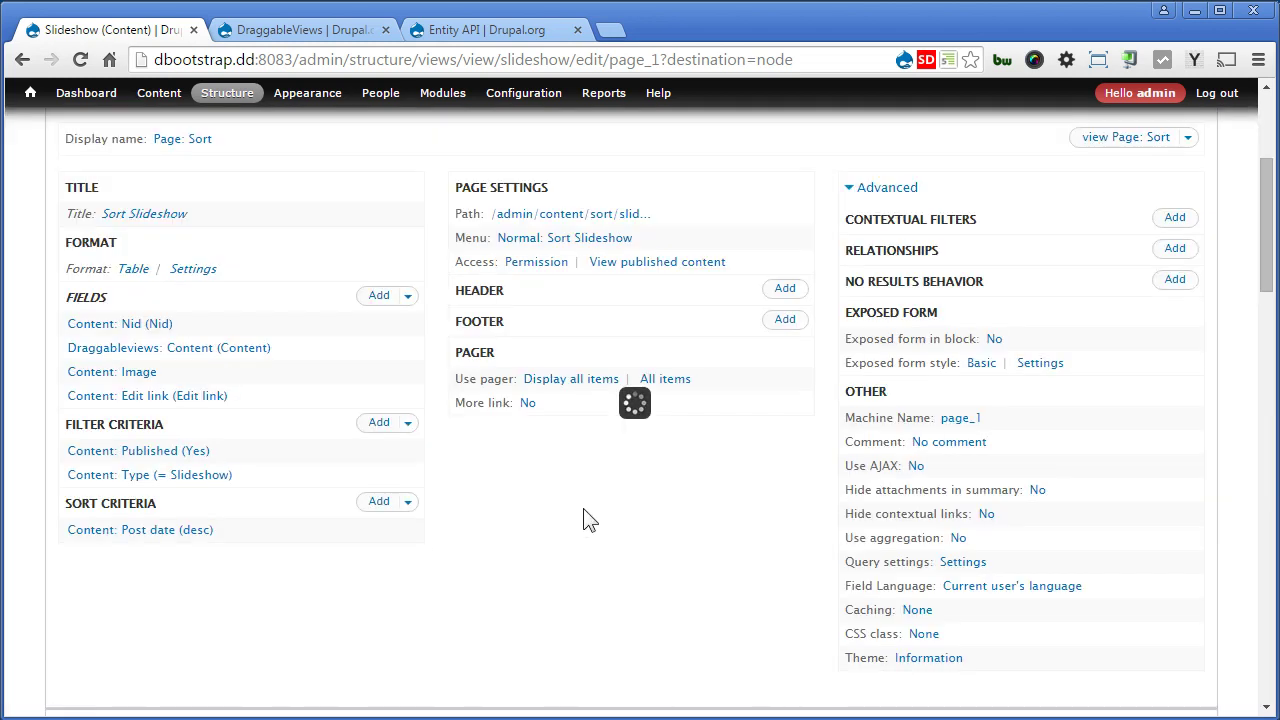
Check the preview of the sort table and remove the Content: Post date sort criterion
scroll(600, 520, down, 7)
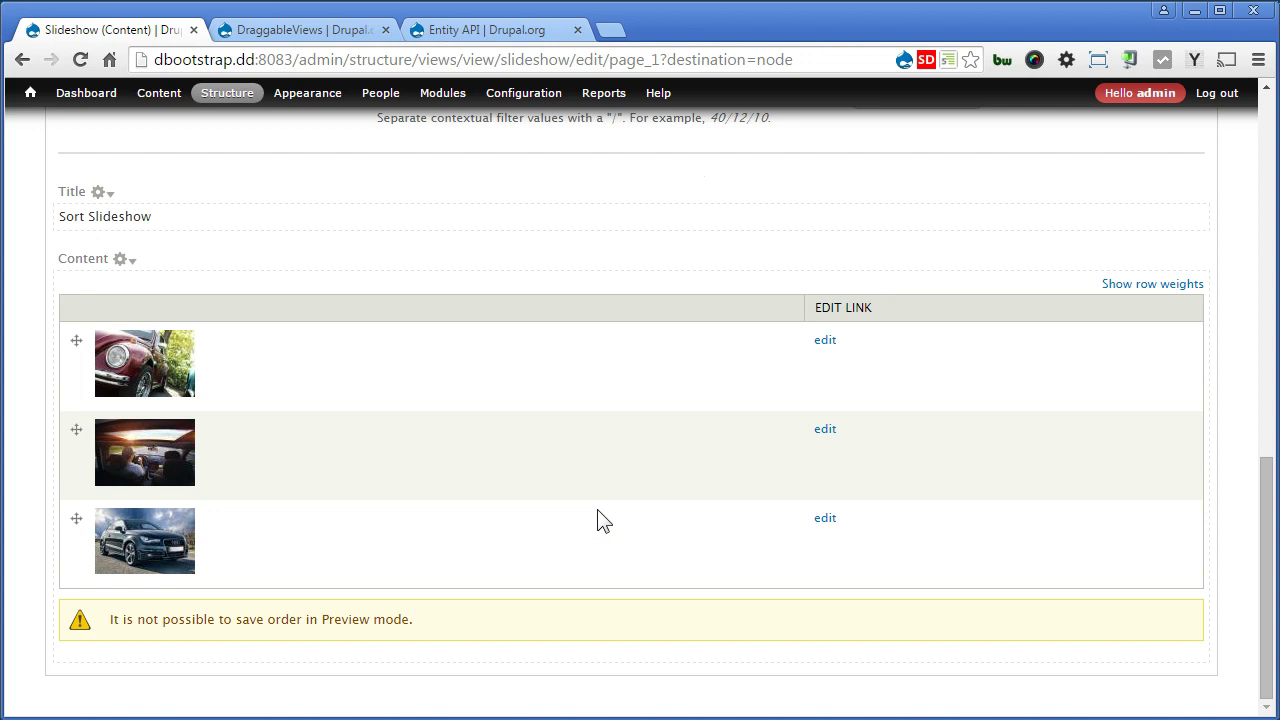
scroll(604, 520, up, 8)
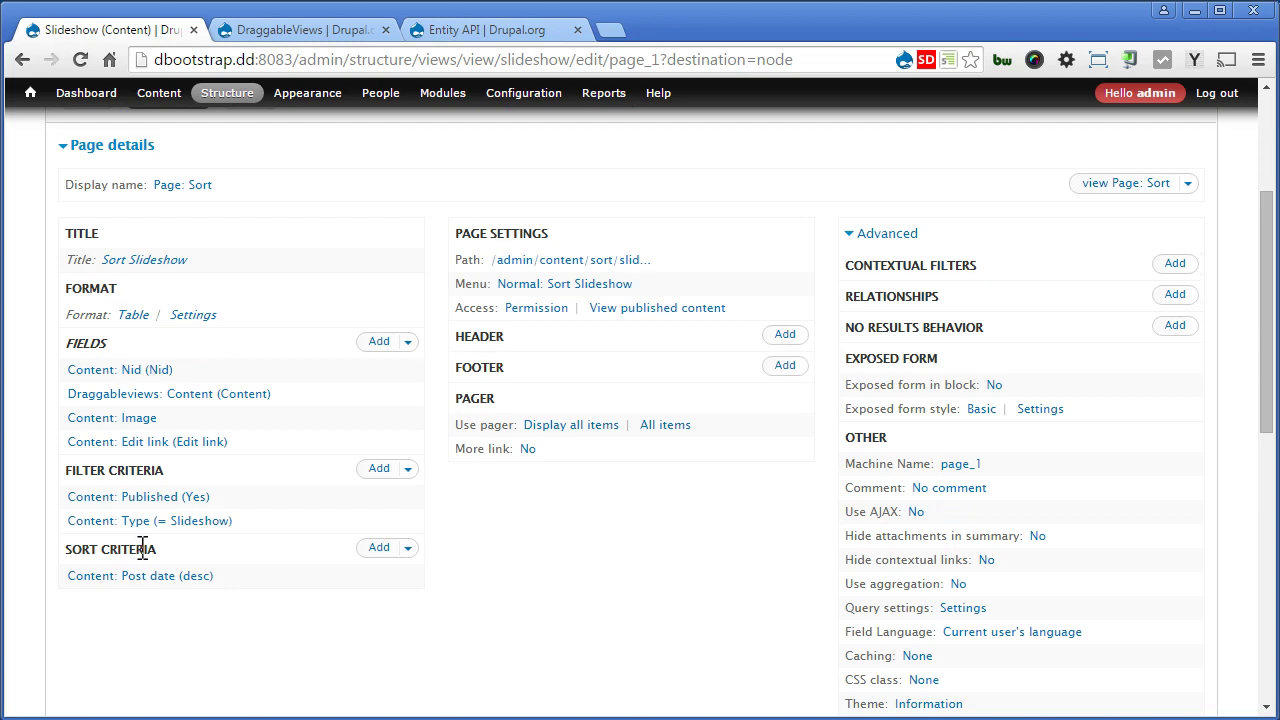
click(160, 577)
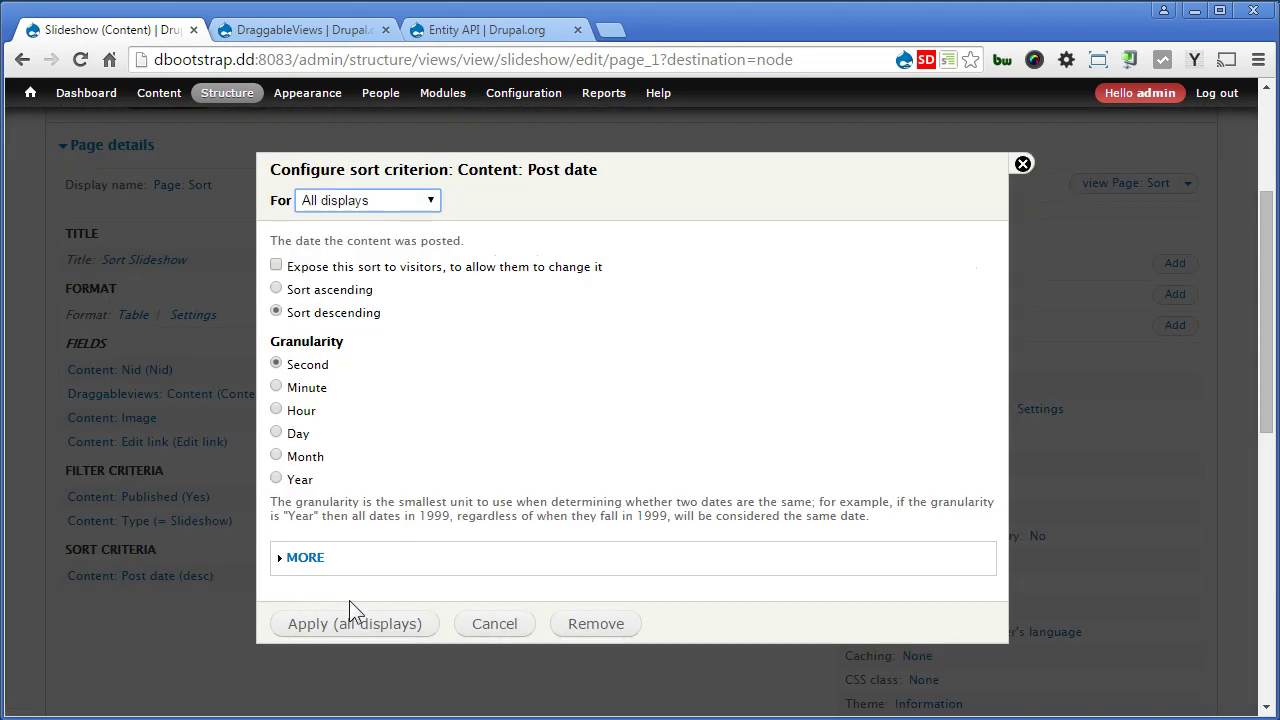
click(598, 625)
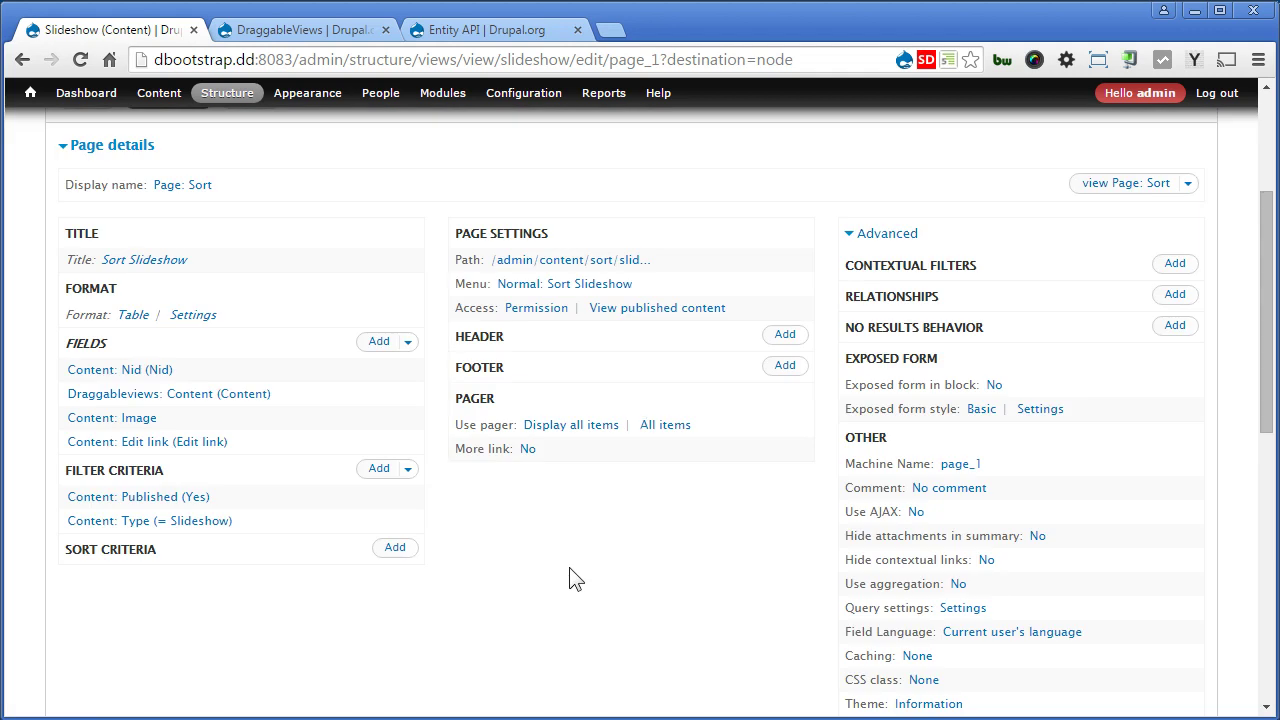
Add the Draggableviews: Weight sort criterion to all displays, accepting its default settings
click(392, 549)
click(447, 258)
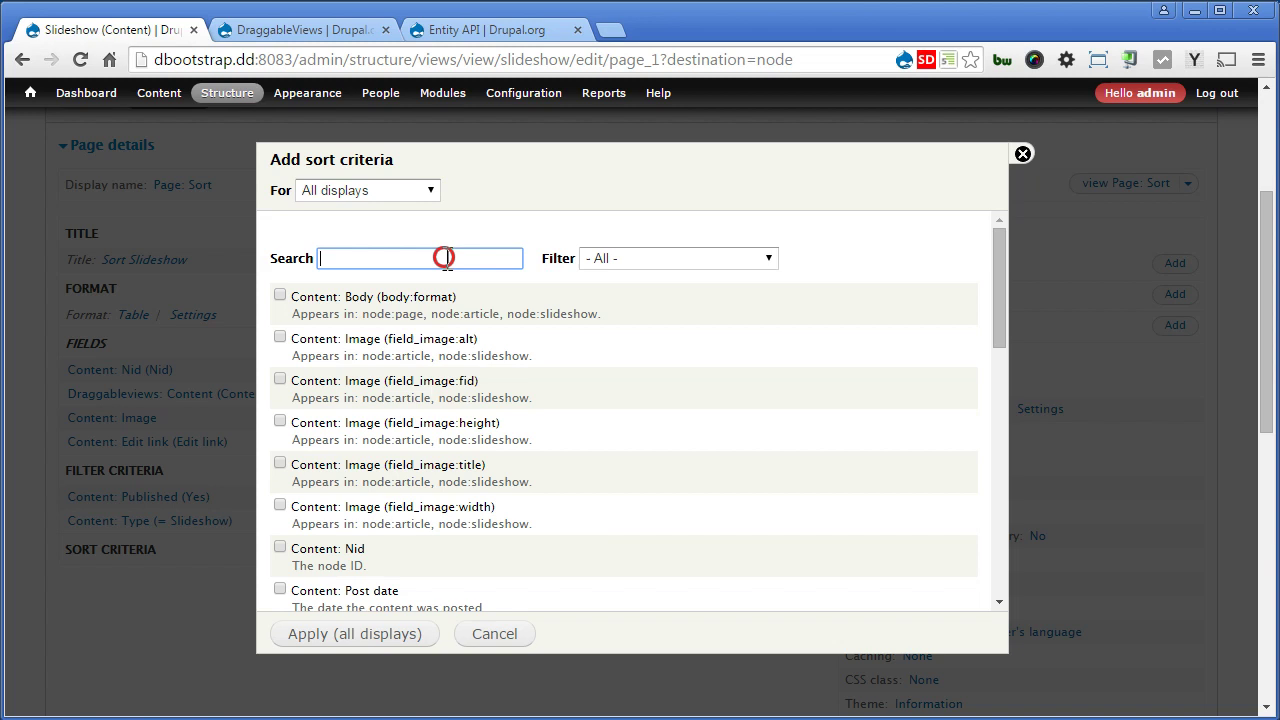
text(dra)
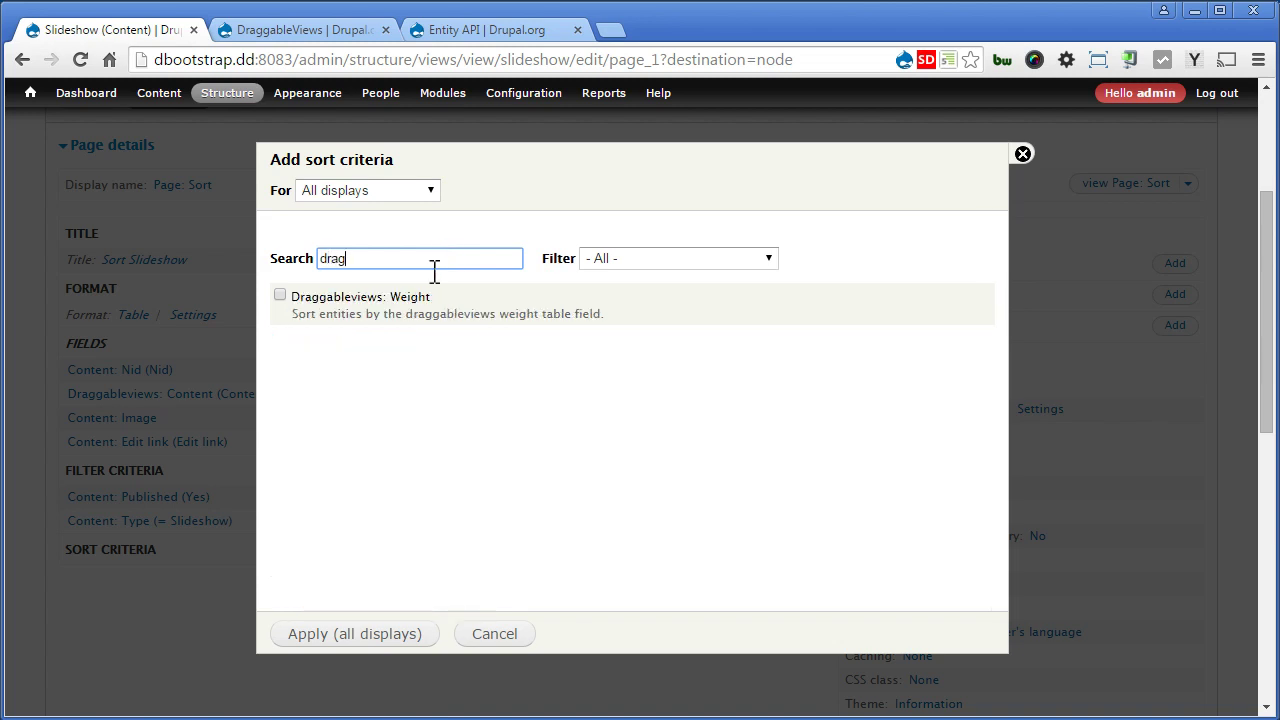
text(g)
click(407, 300)
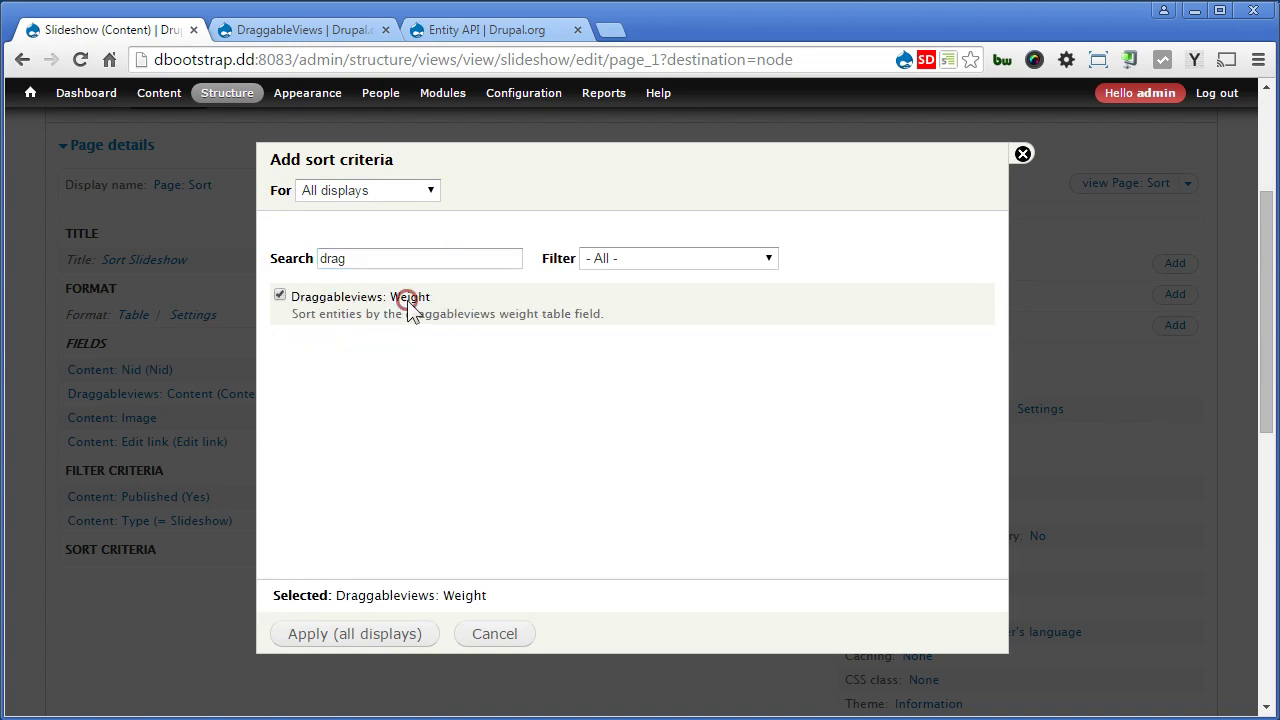
click(356, 643)
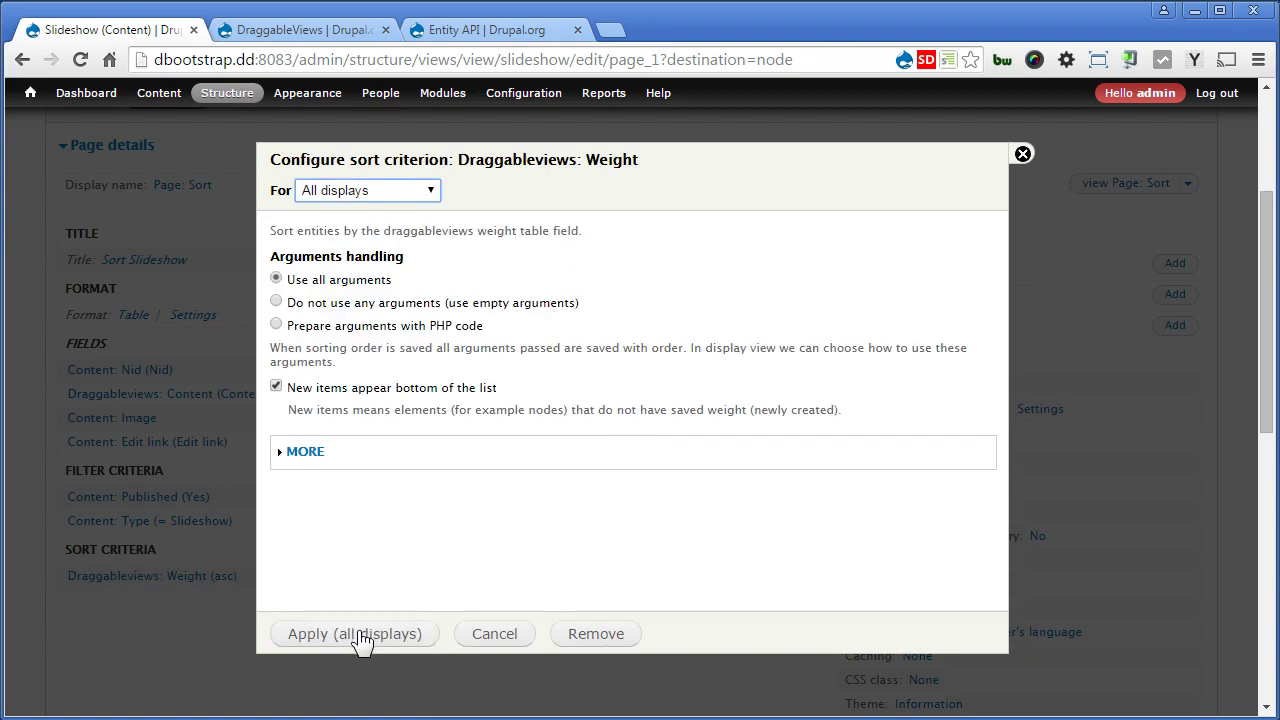
click(361, 638)
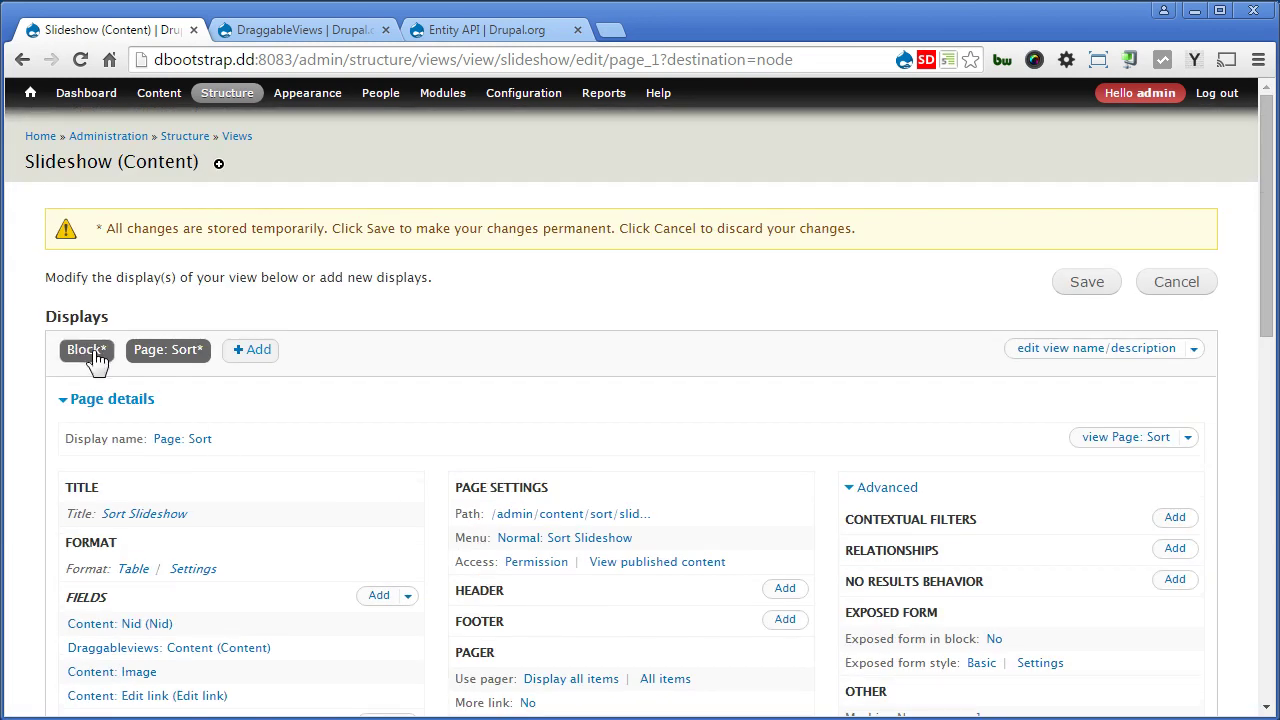
Look at the Block display's Draggableviews: Weight sort settings, close them without changes, and save the Slideshow view
click(88, 350)
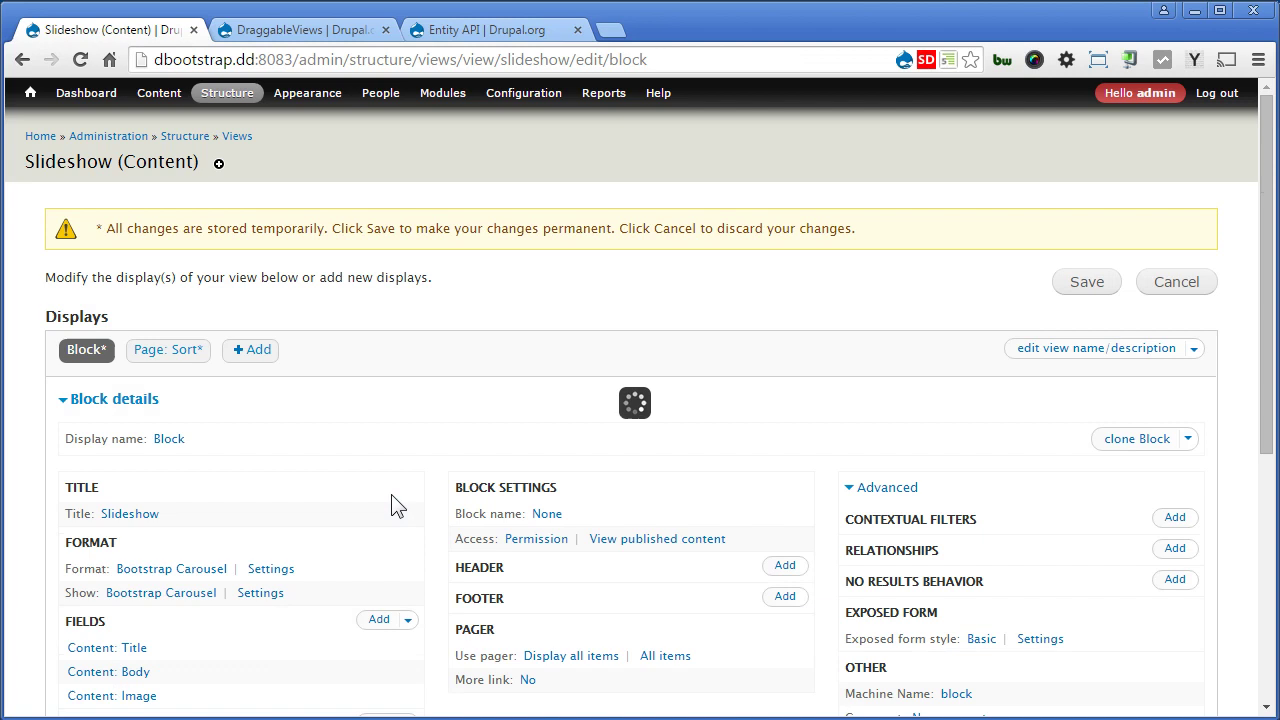
scroll(393, 507, down, 3)
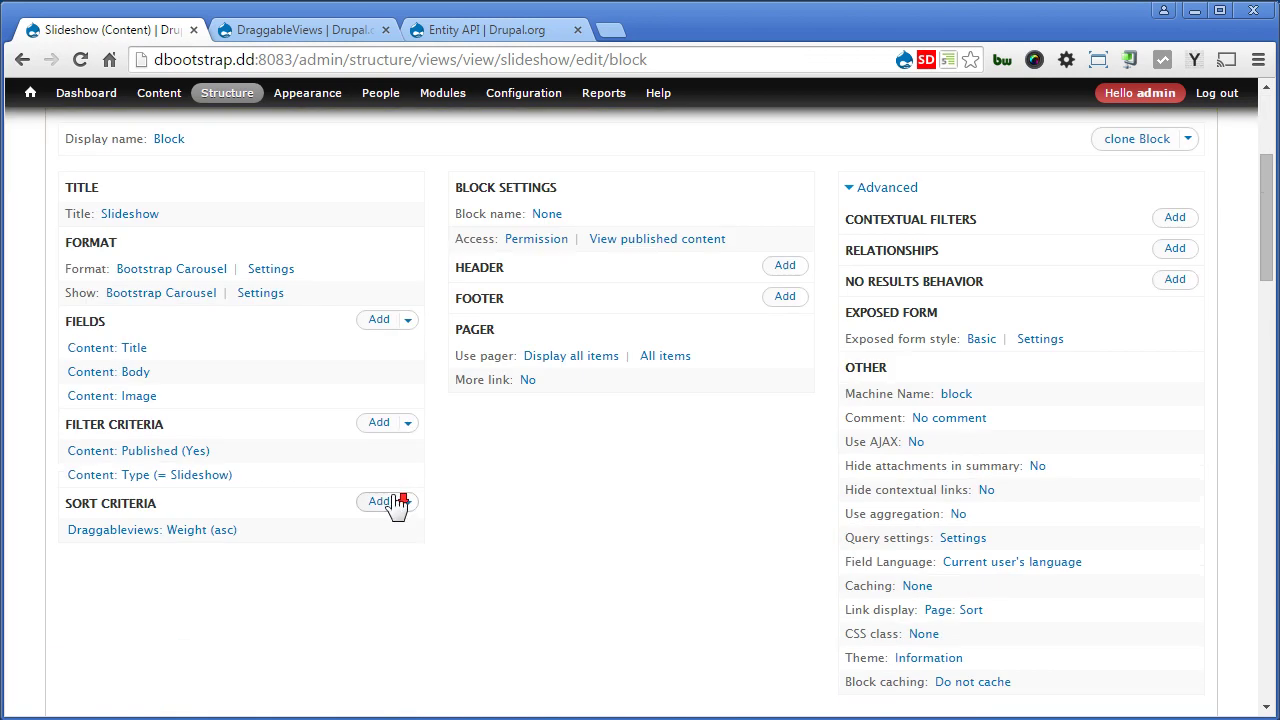
click(210, 532)
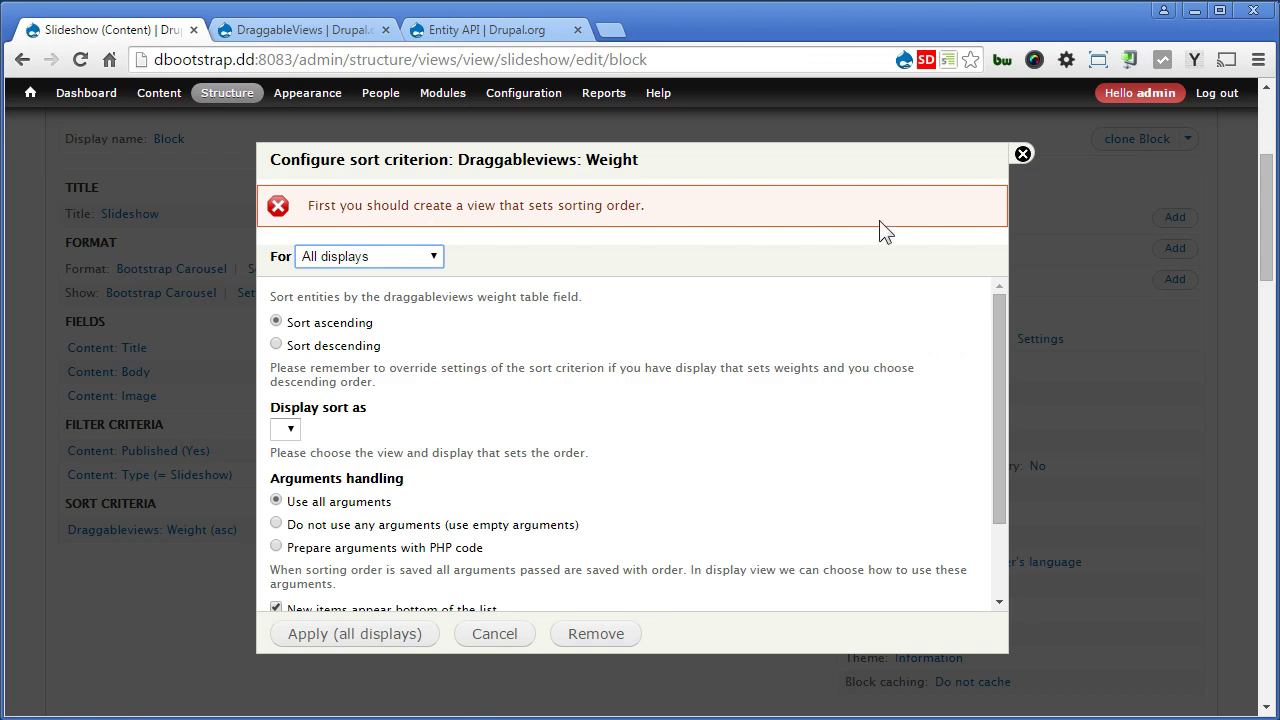
click(1022, 153)
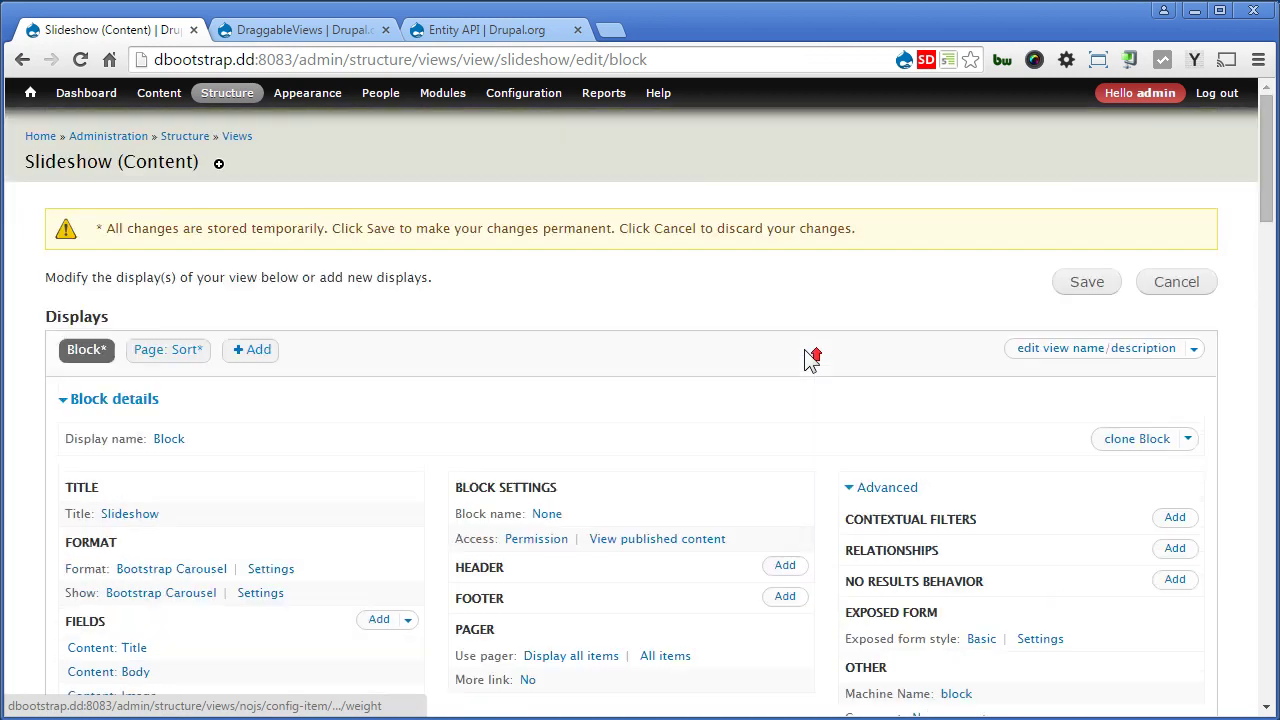
click(1088, 286)
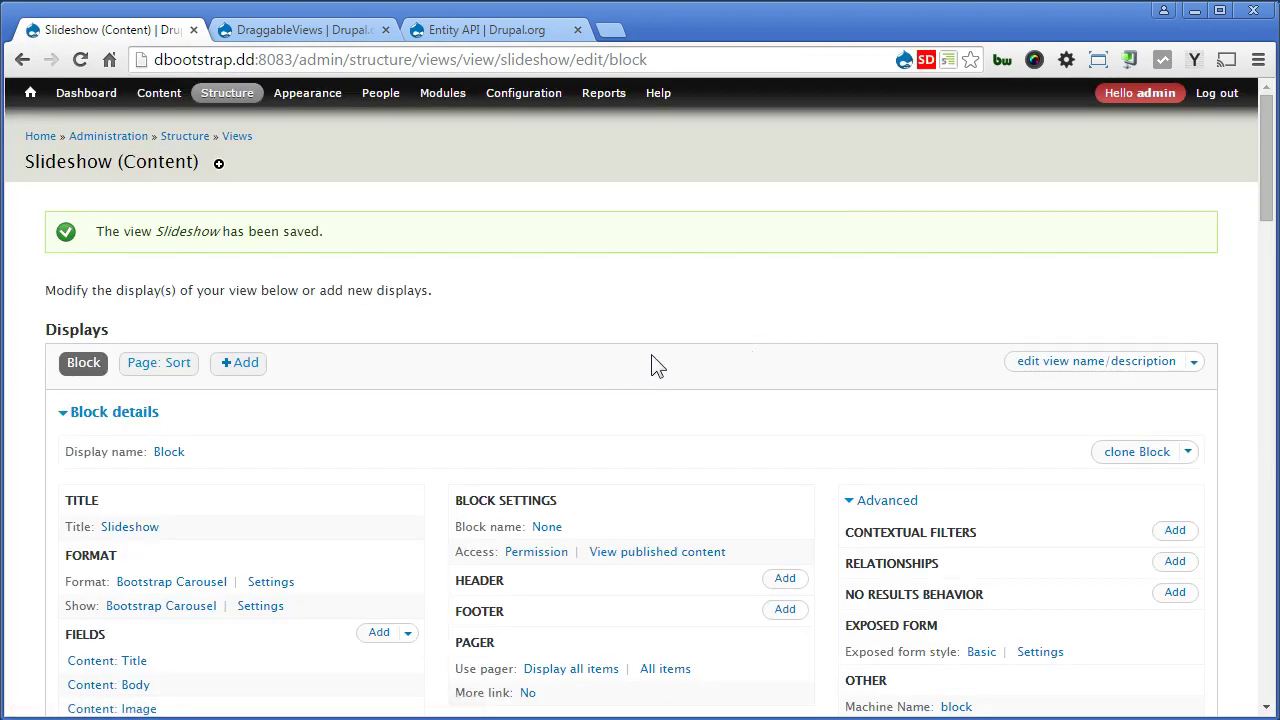
Check the Display sort as setting of the Block display's Draggableviews: Weight criterion and close it without changes
scroll(640, 370, down, 5)
click(192, 342)
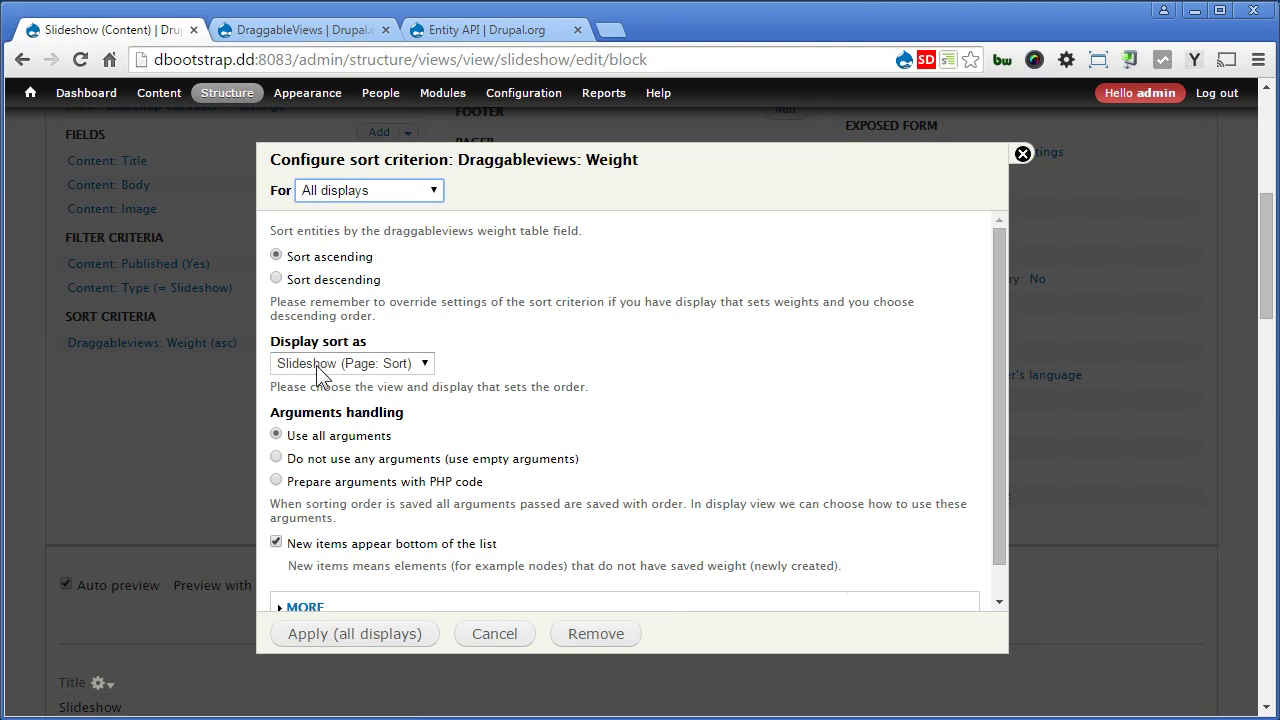
click(1022, 154)
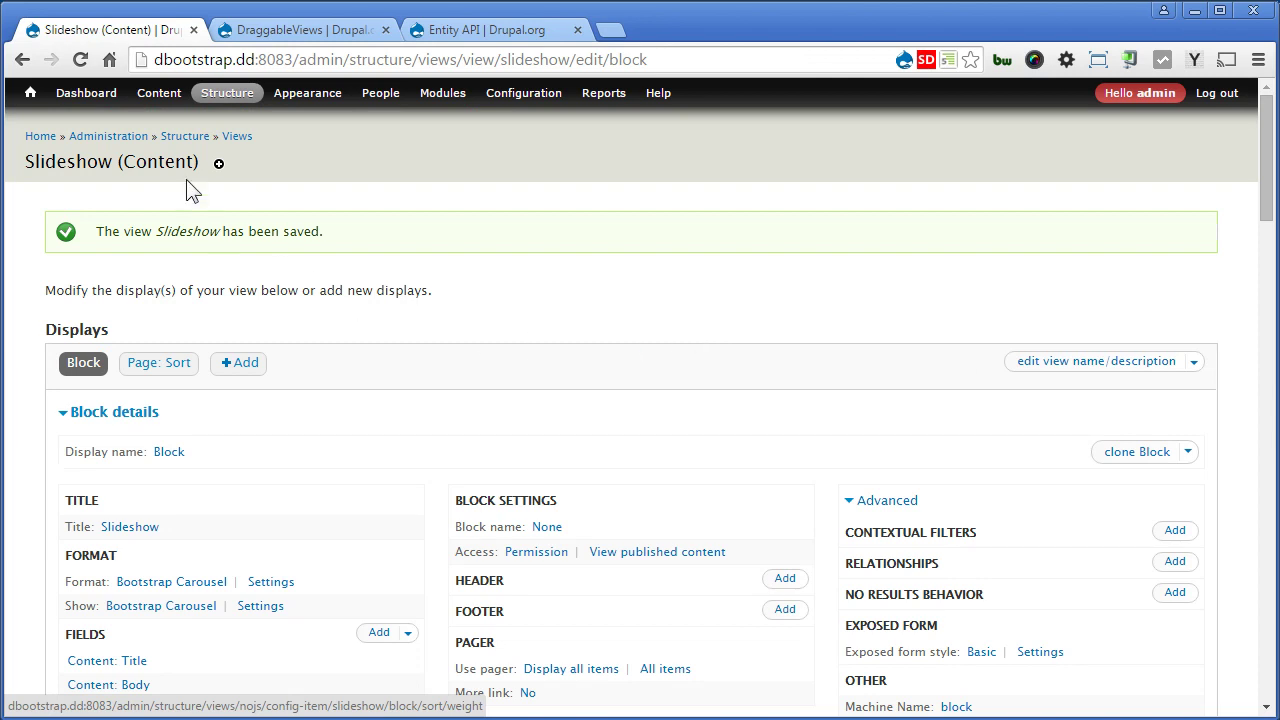
Go to the site's home page and open the slideshow block's Order view page
mouse_move(160, 100)
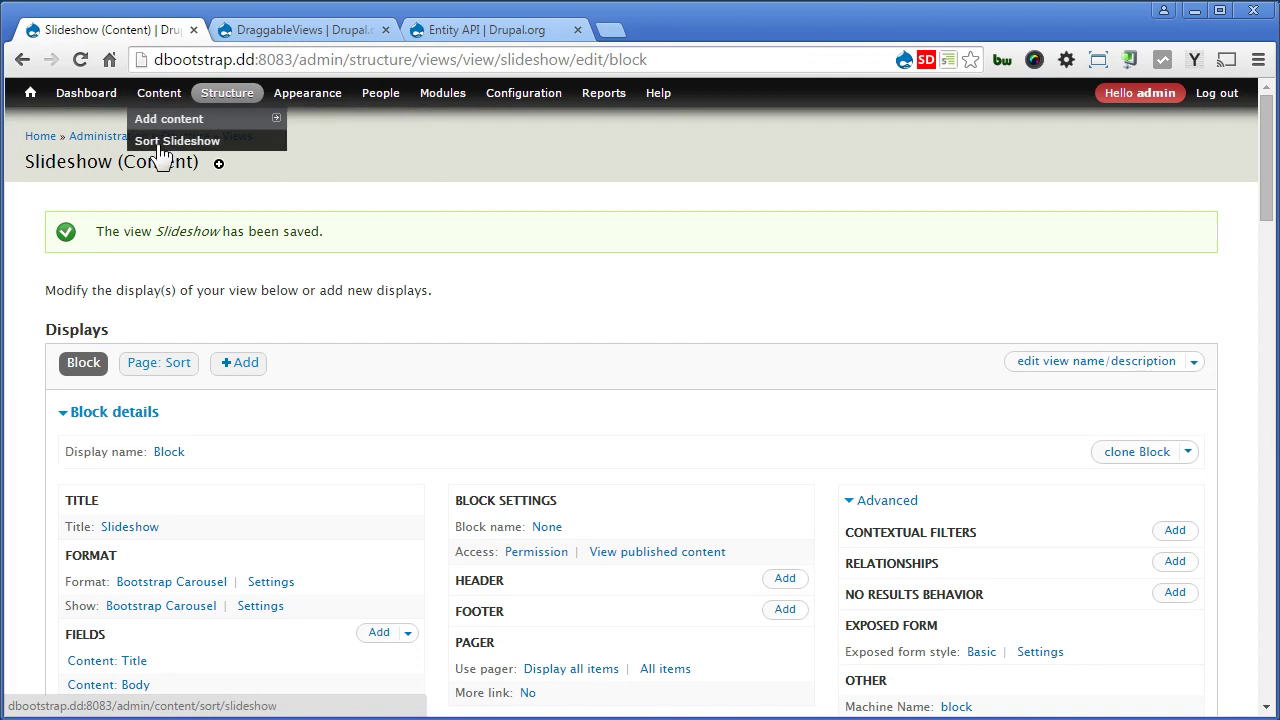
click(30, 92)
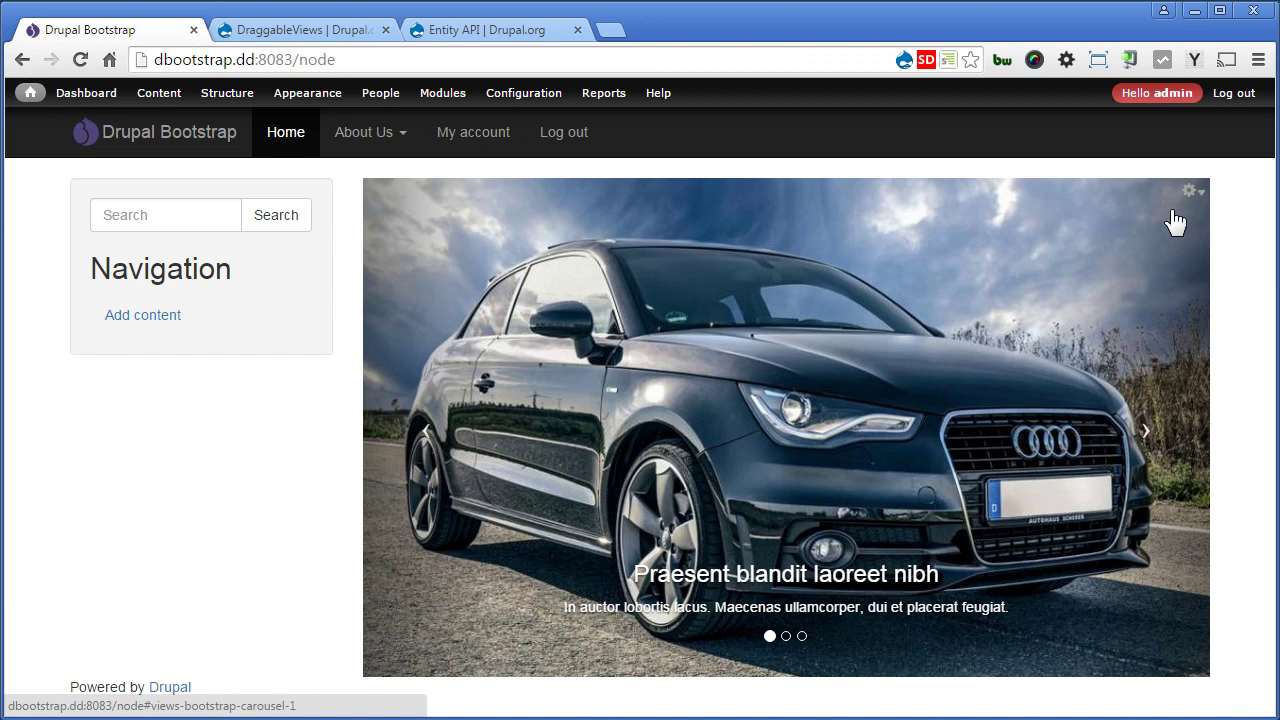
click(1190, 192)
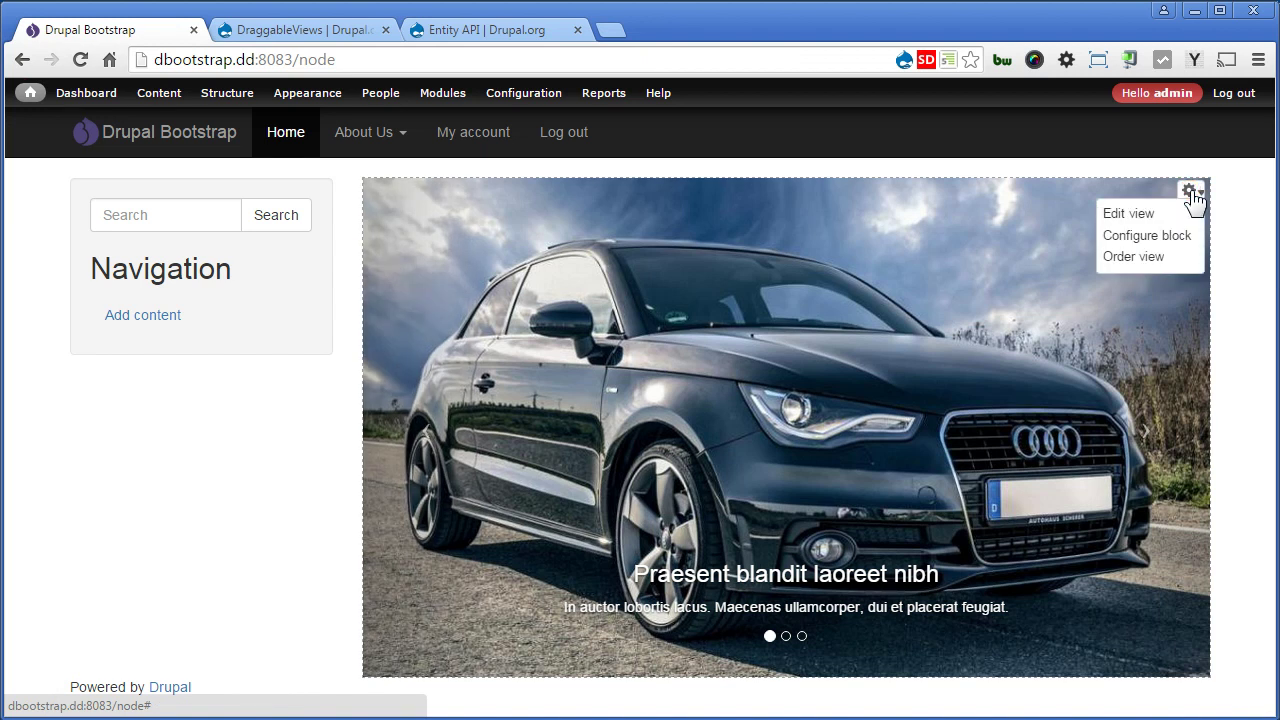
click(1150, 257)
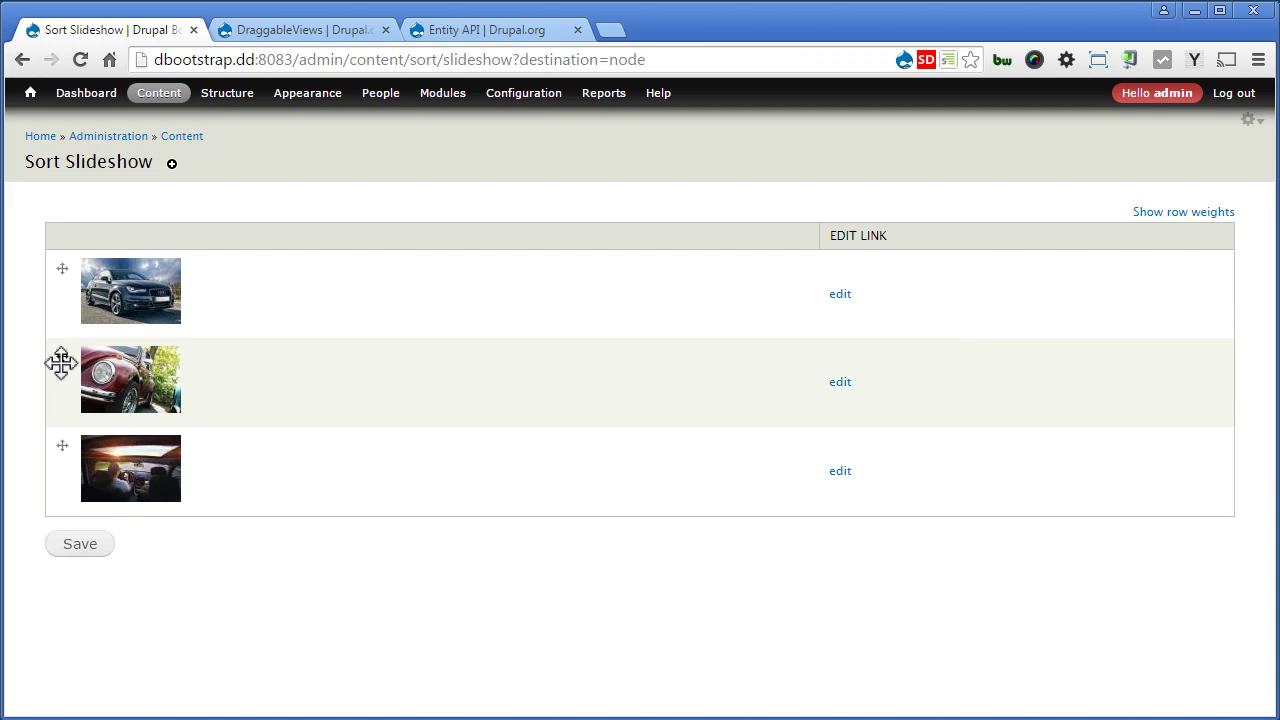
Move the red Beetle slide above the dark Audi slide, save the order, and check the home page slideshow's second slide
drag(61, 358, 60, 290)
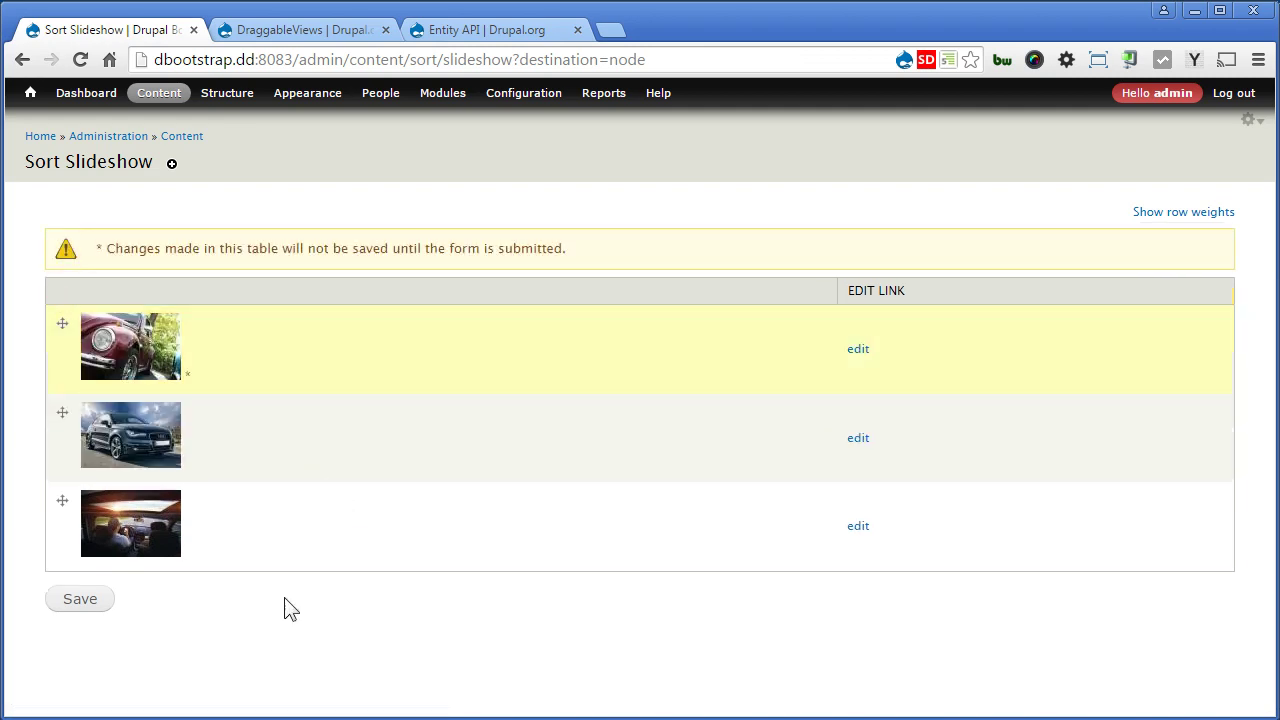
click(78, 603)
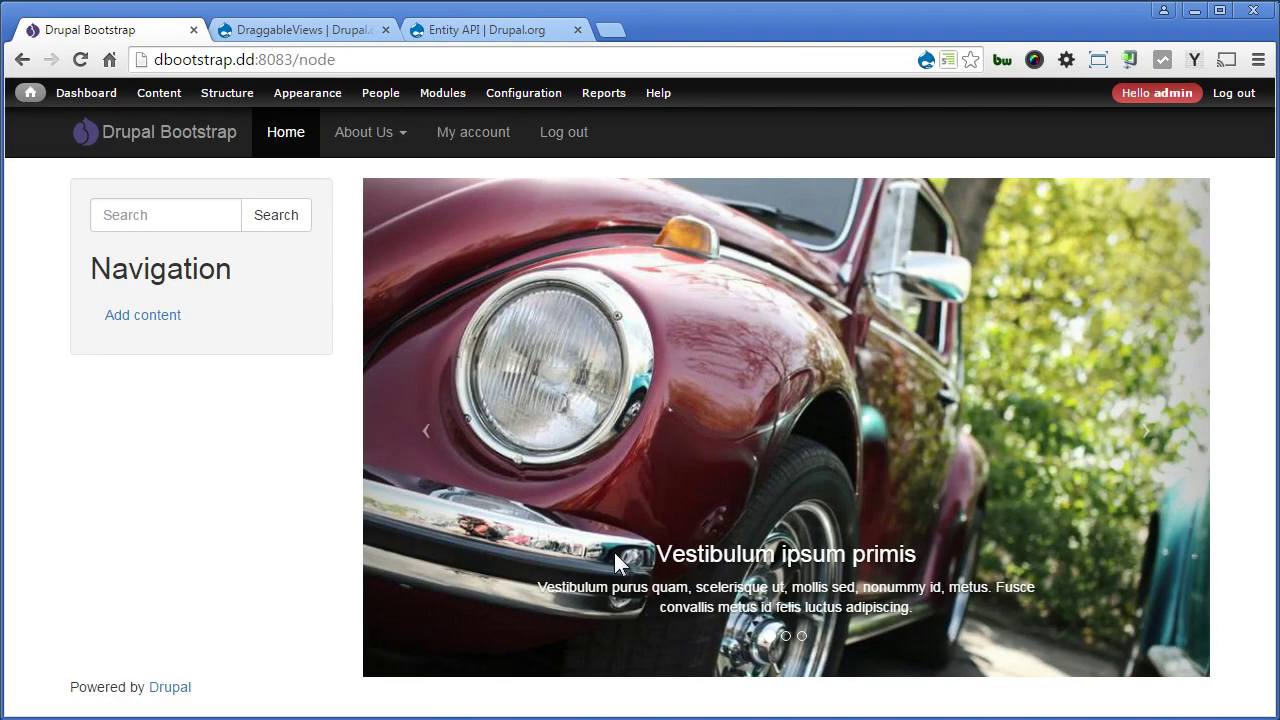
click(1140, 445)
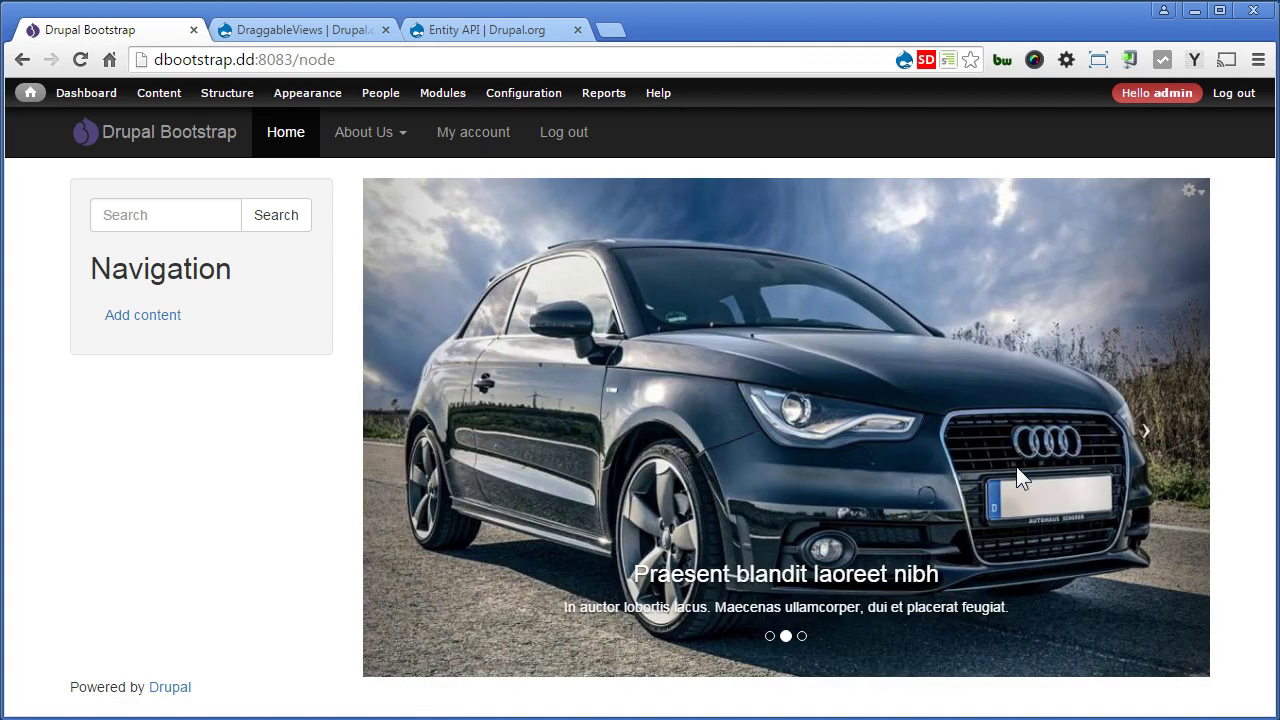
Return to the Sort Slideshow page, move the dark Audi slide back to first place, and save the order
mouse_move(159, 94)
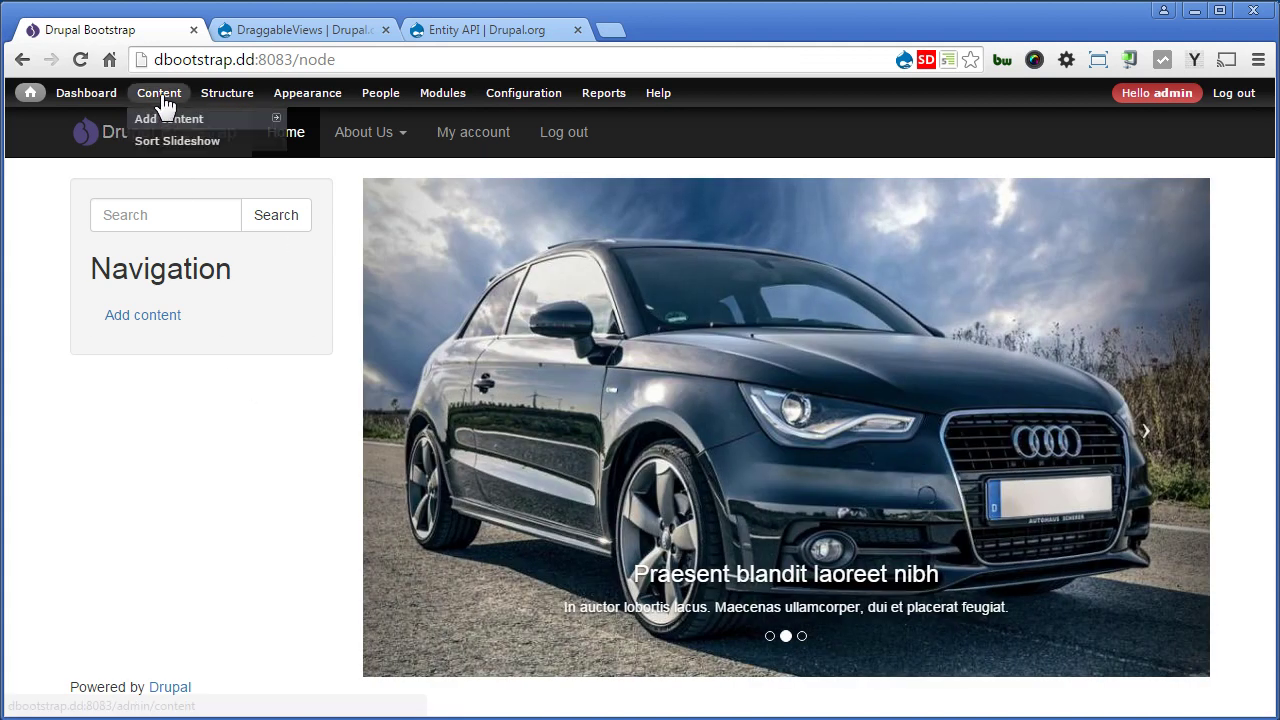
click(160, 145)
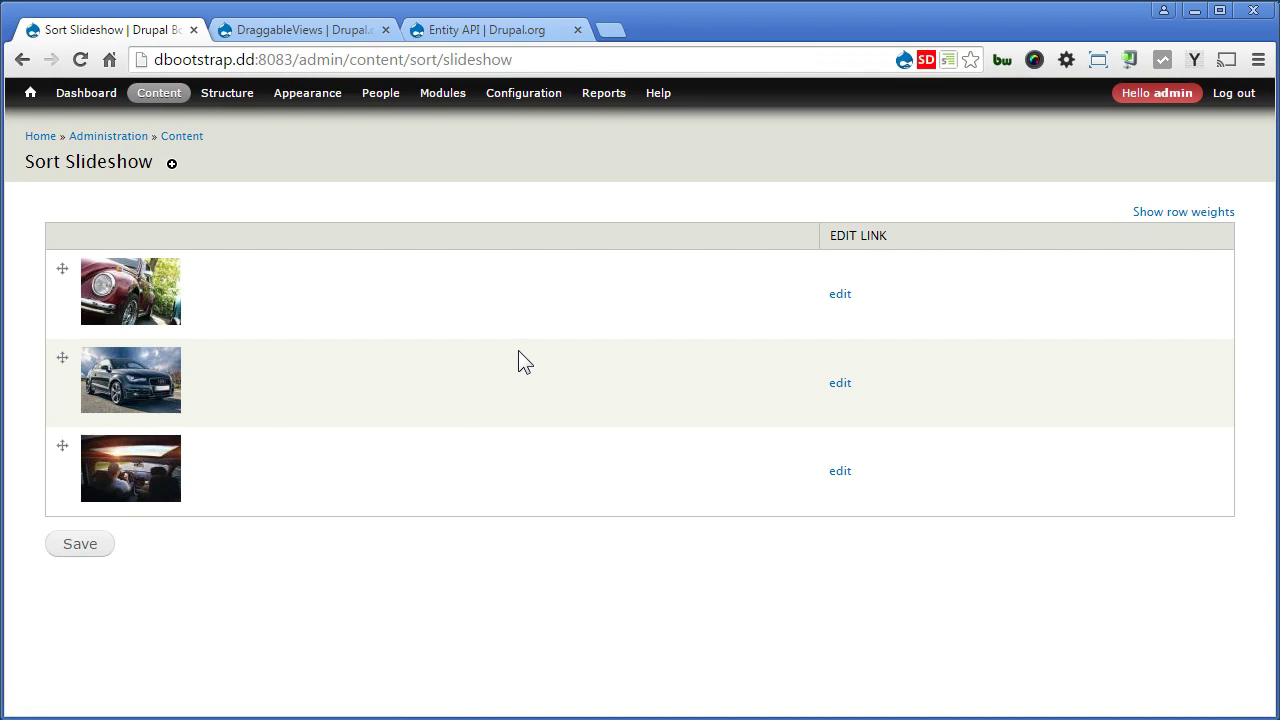
drag(62, 357, 56, 266)
click(82, 600)
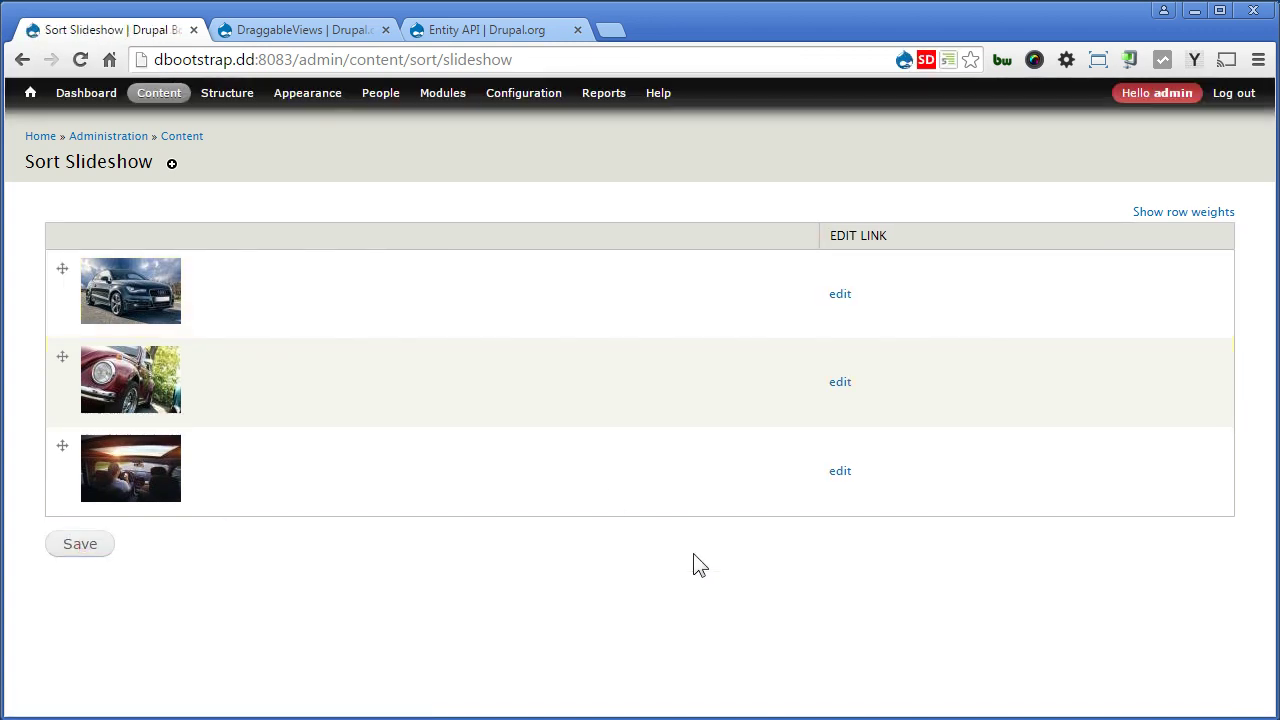
Open the dark Audi slide for editing from the Sort Slideshow page
click(836, 294)
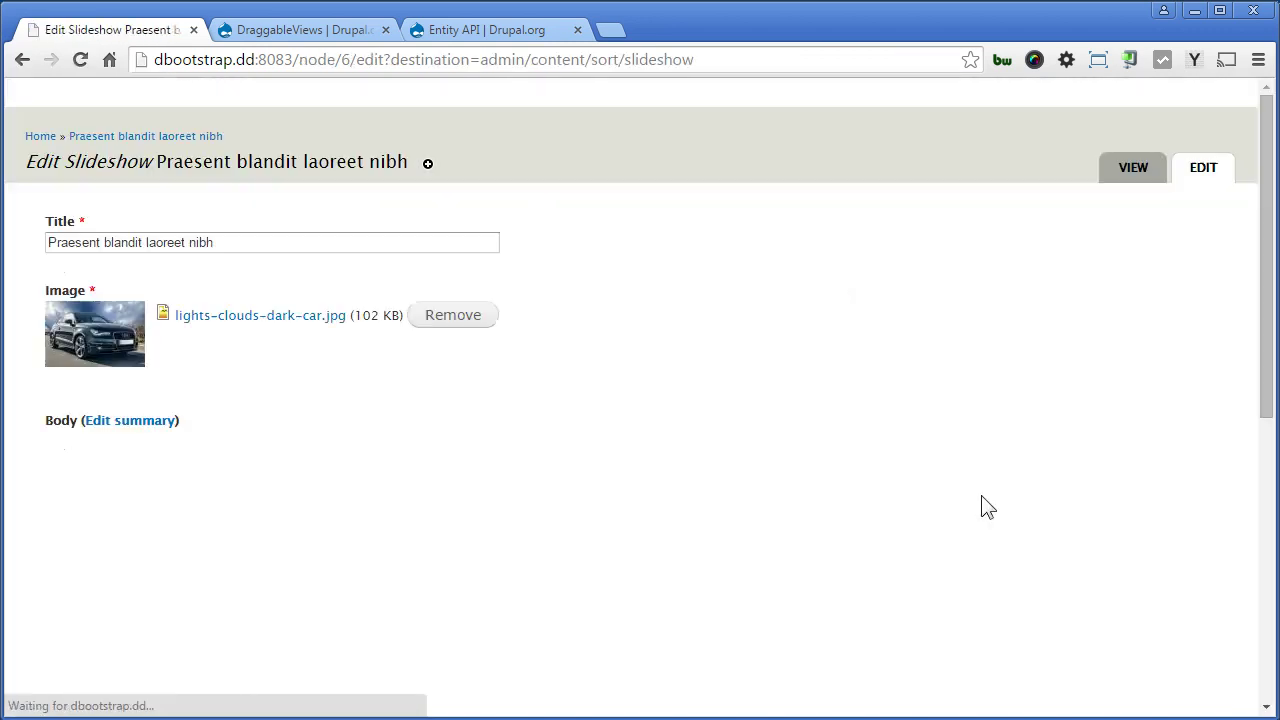